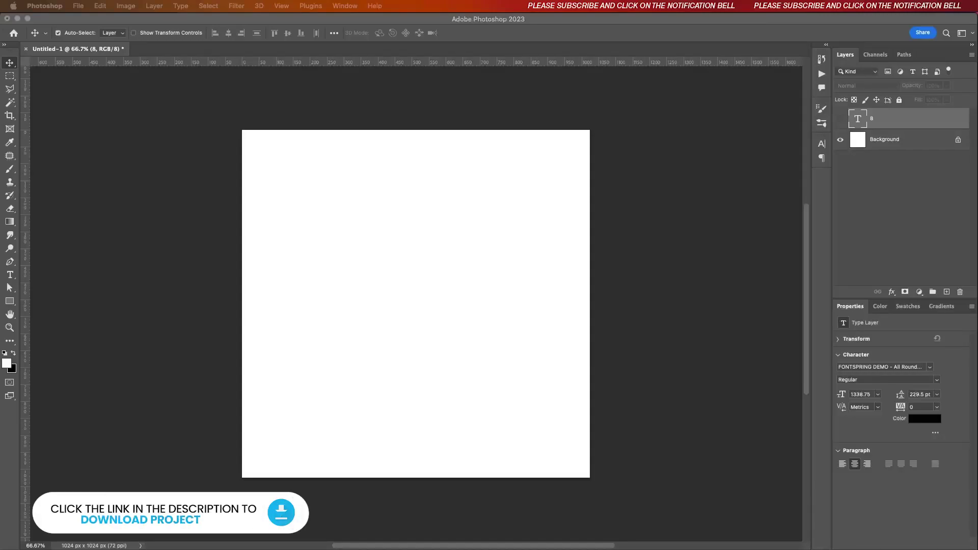
Delete the old 8 text layer and fit the blank canvas to the window.
left_click(957, 293)
left_click(429, 340)
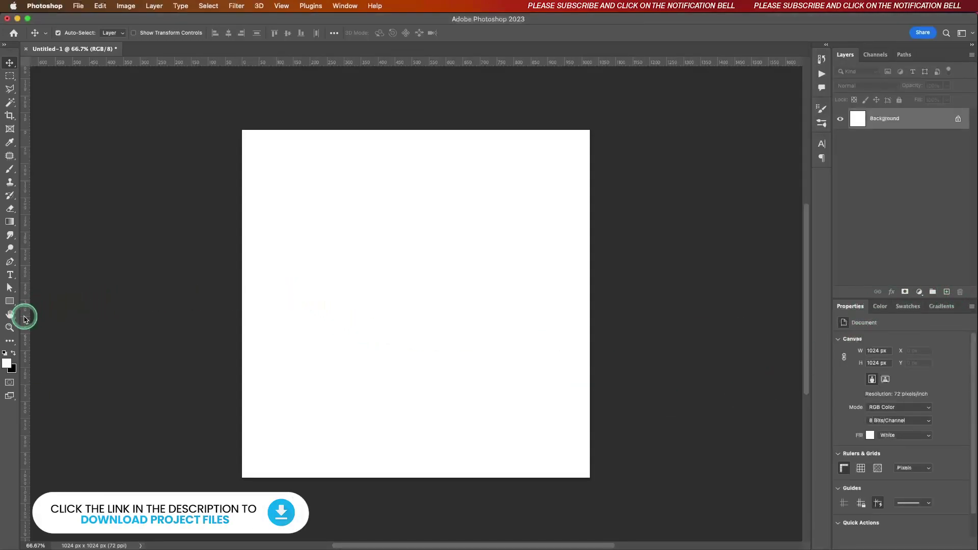
left_click(10, 328)
left_click(397, 299, "alt")
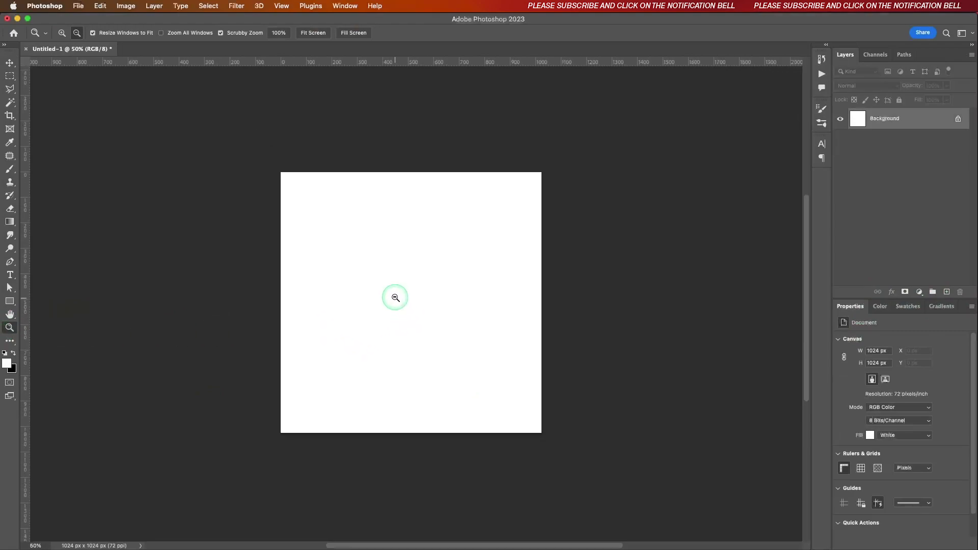
left_click(313, 33)
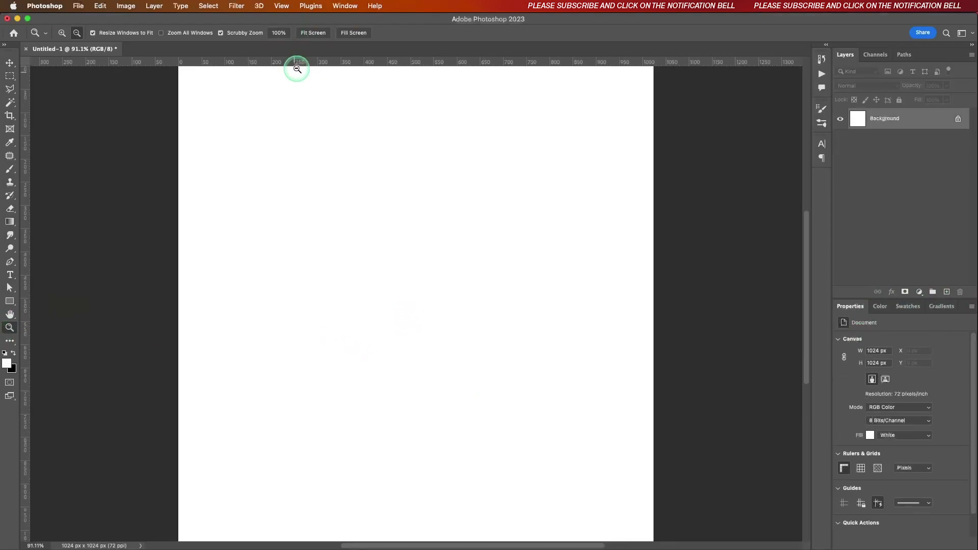
Add a new guide layout with 1 column and 1 row.
left_click(282, 5)
mouse_move(285, 264)
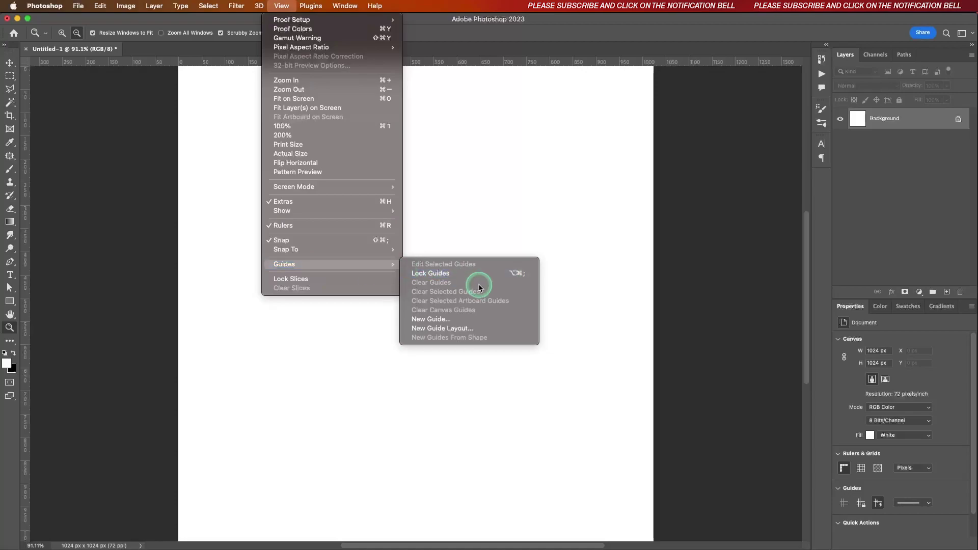
left_click(459, 329)
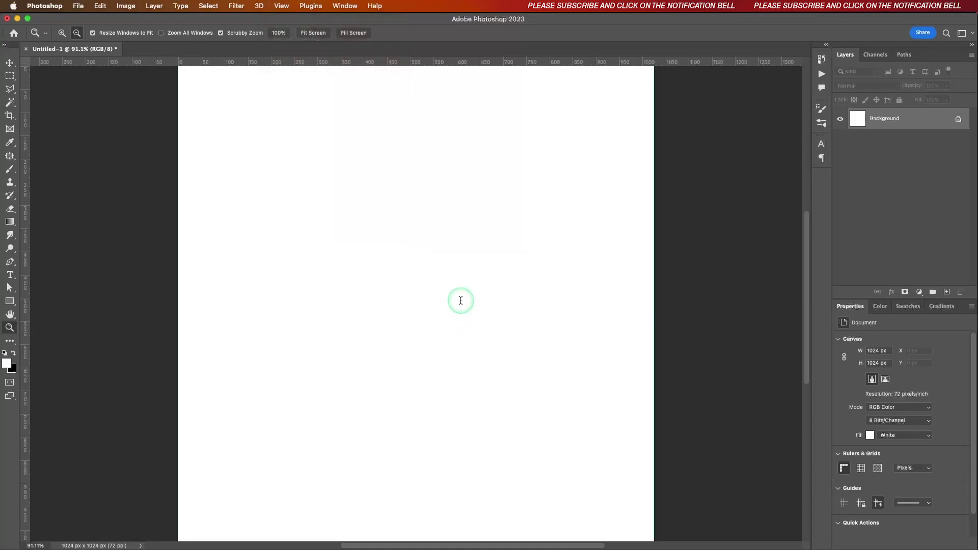
left_click(535, 302)
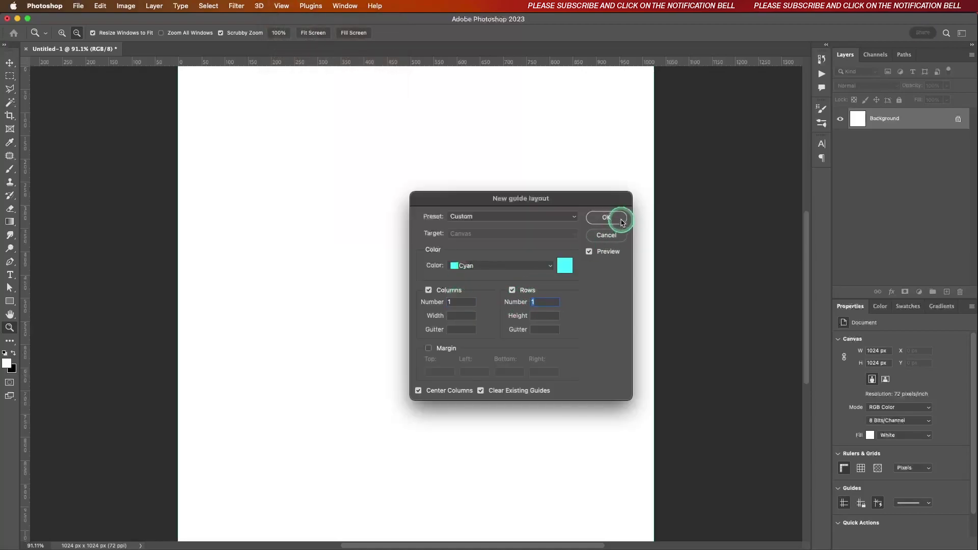
left_click(606, 217)
Type a black 8 on the canvas, enlarge it to about 1068 pt, and move it lower.
left_click(10, 275)
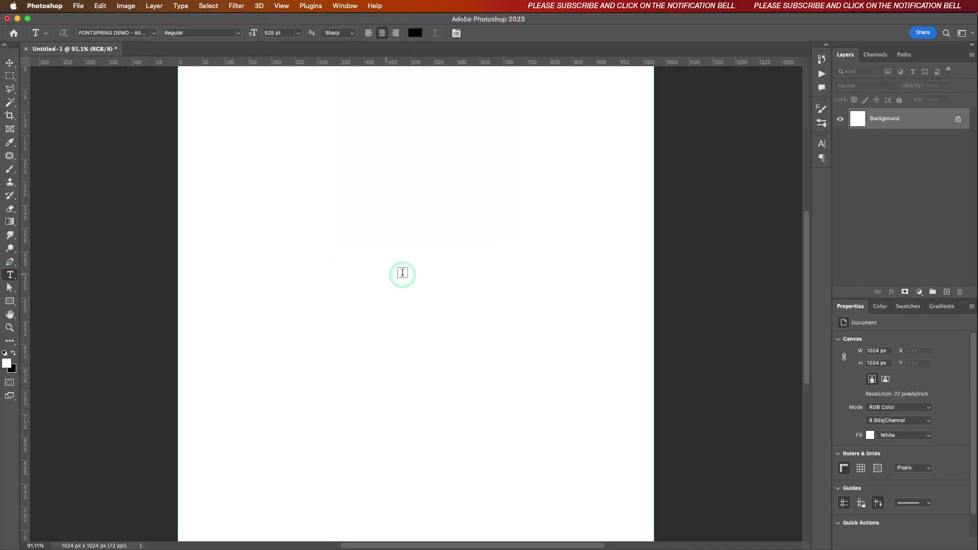
left_click(397, 318)
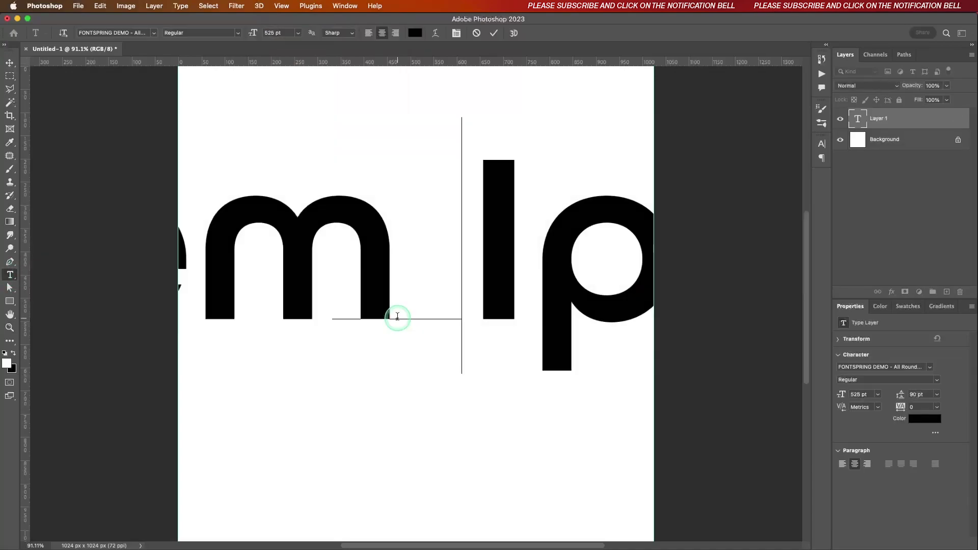
type("8")
left_click(494, 33)
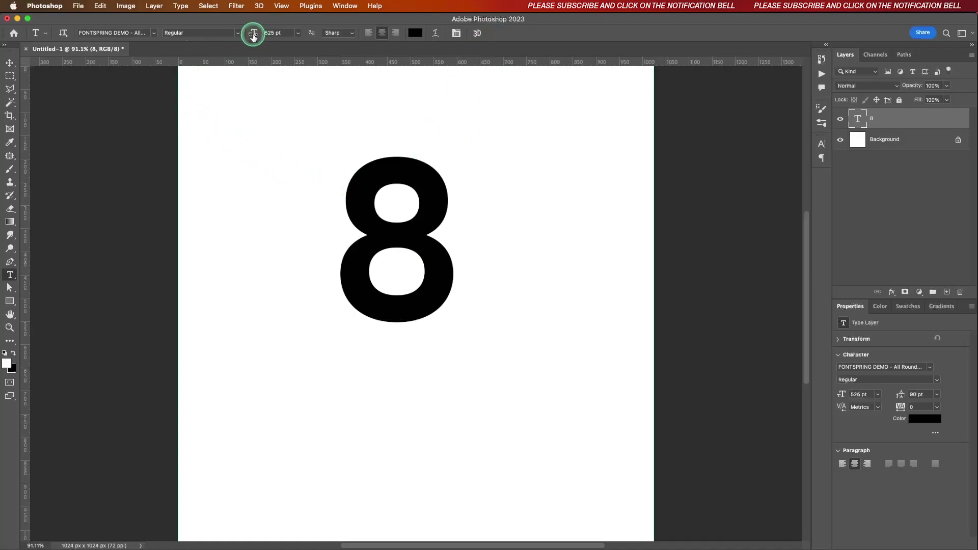
left_click_drag(253, 31, 528, 89)
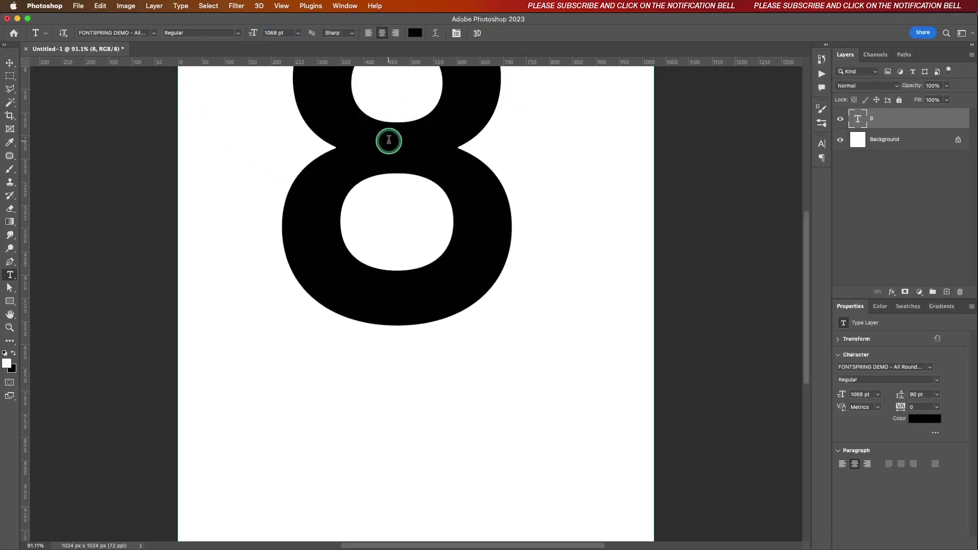
key("v")
left_click_drag(388, 143, 412, 285)
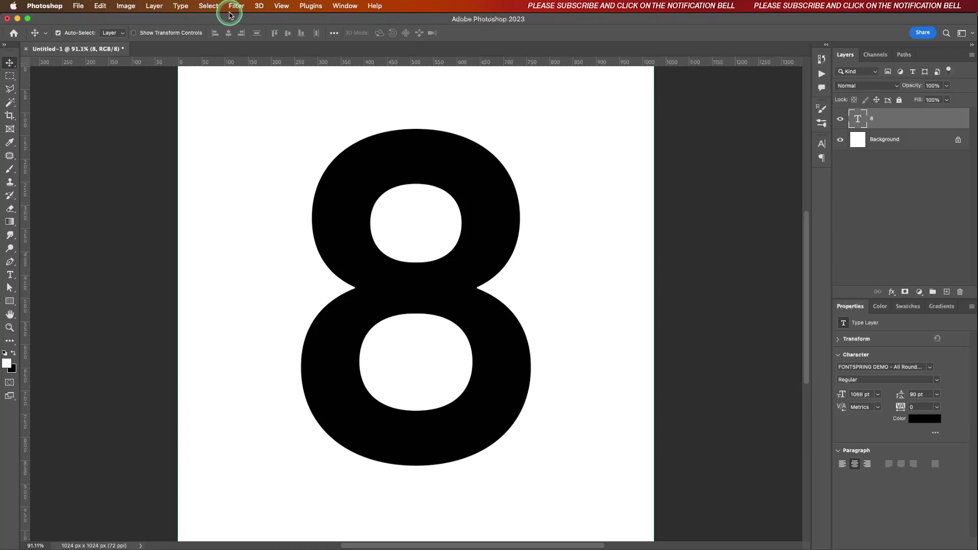
Enlarge the 8 to about 1227 pt in the character settings and centre it.
left_click(341, 6)
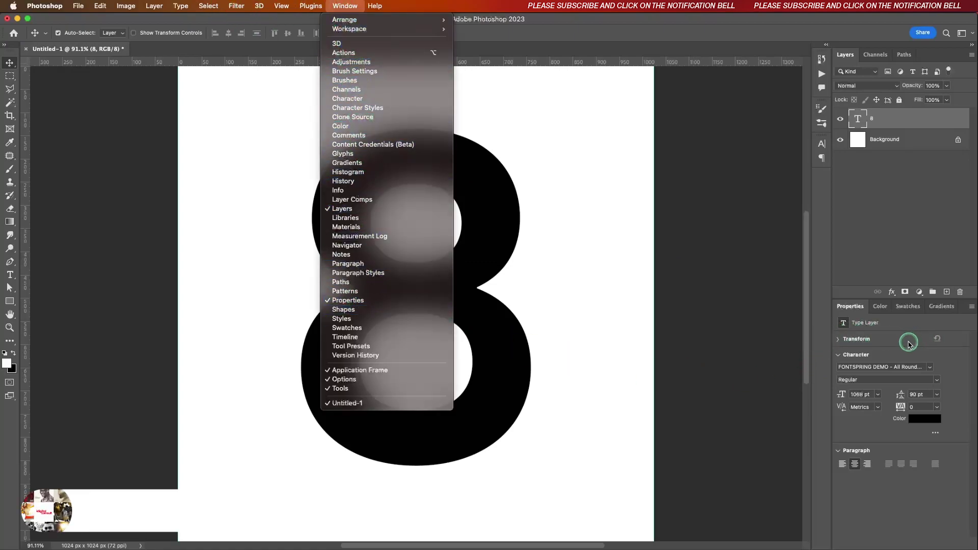
left_click(897, 367)
left_click(838, 355)
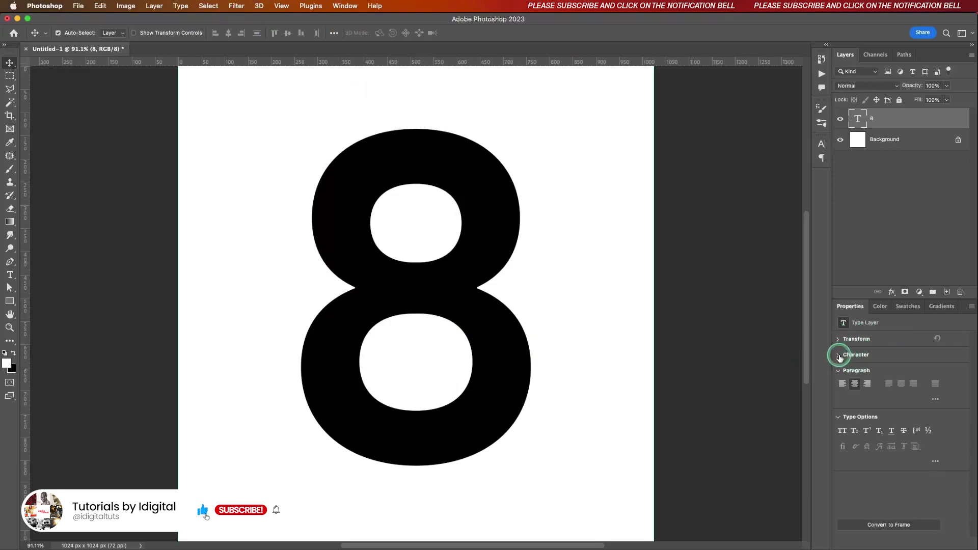
left_click_drag(828, 396, 875, 400)
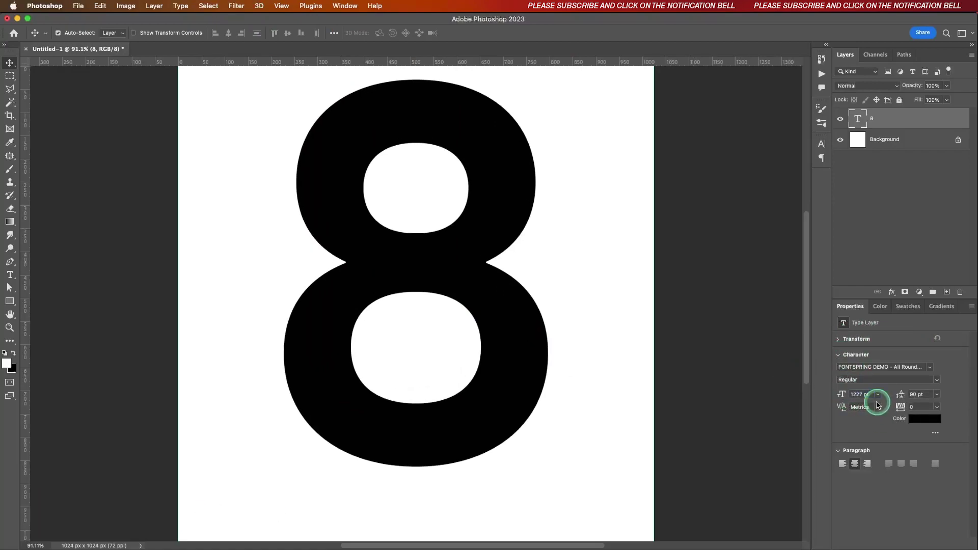
left_click_drag(448, 274, 448, 293)
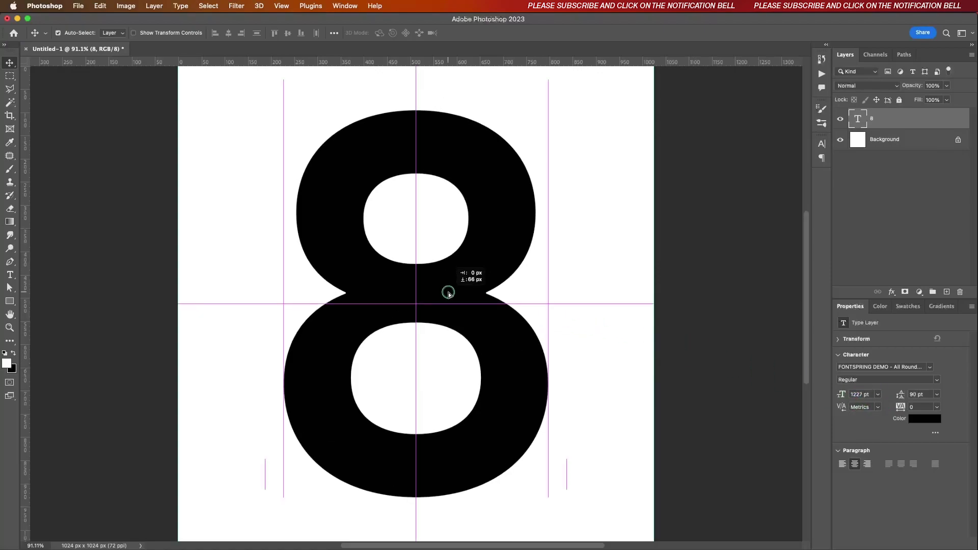
scroll(418, 253, "down", 1)
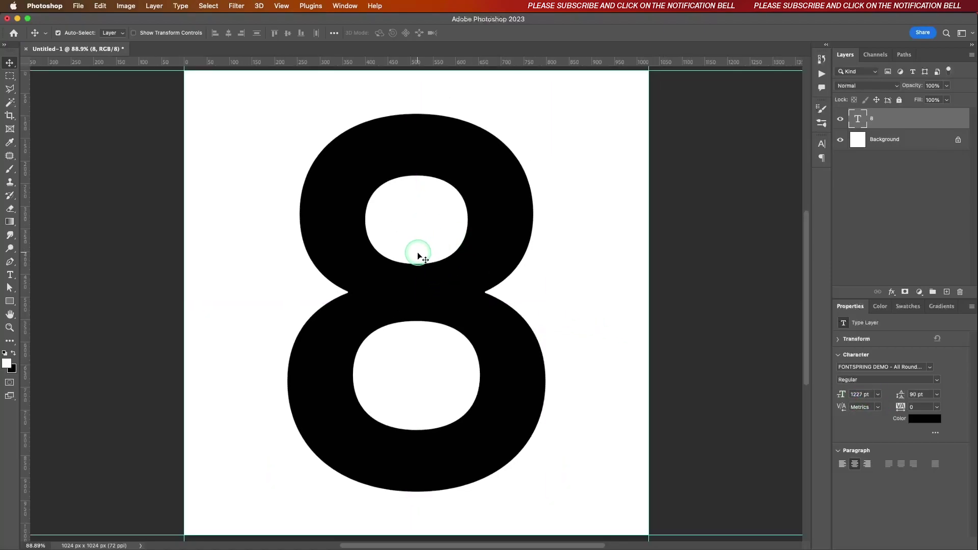
scroll(418, 254, "down", 1)
Add a Solid Color fill layer above Background in muted sage green a1c3b4.
left_click(918, 143)
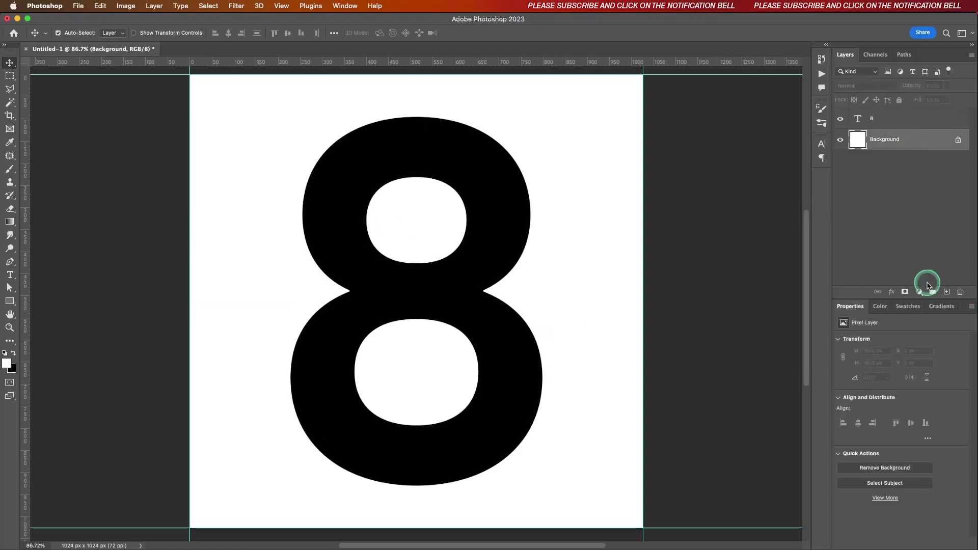
left_click(919, 291)
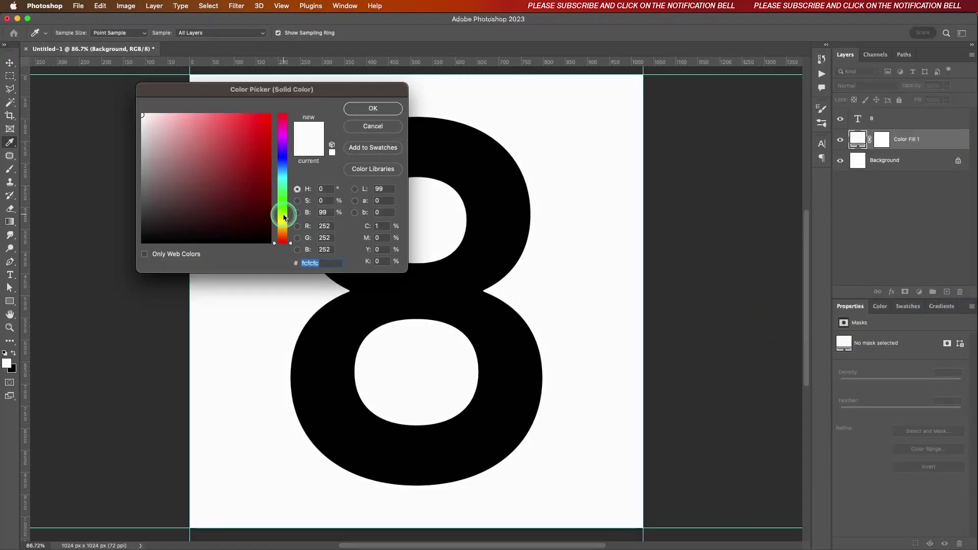
left_click_drag(281, 214, 284, 186)
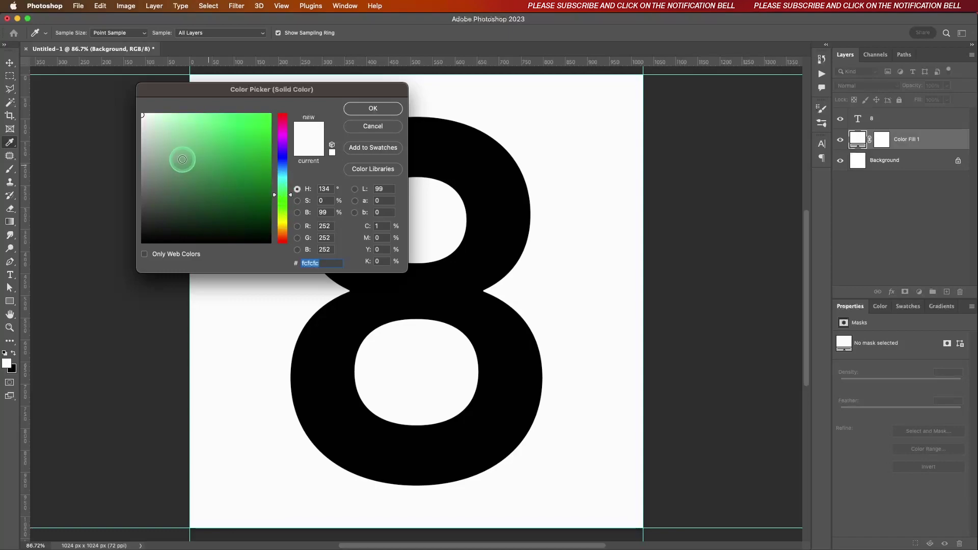
left_click_drag(181, 159, 154, 144)
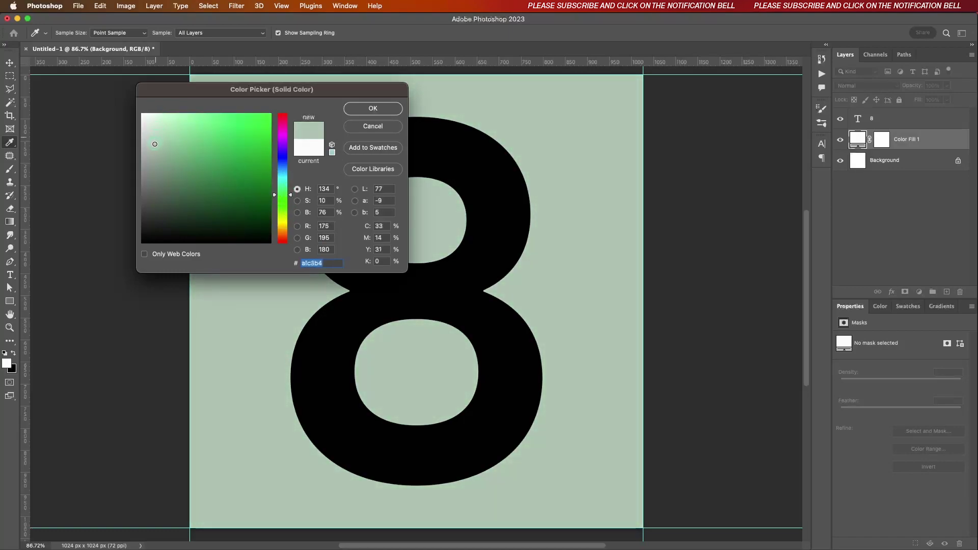
left_click(373, 108)
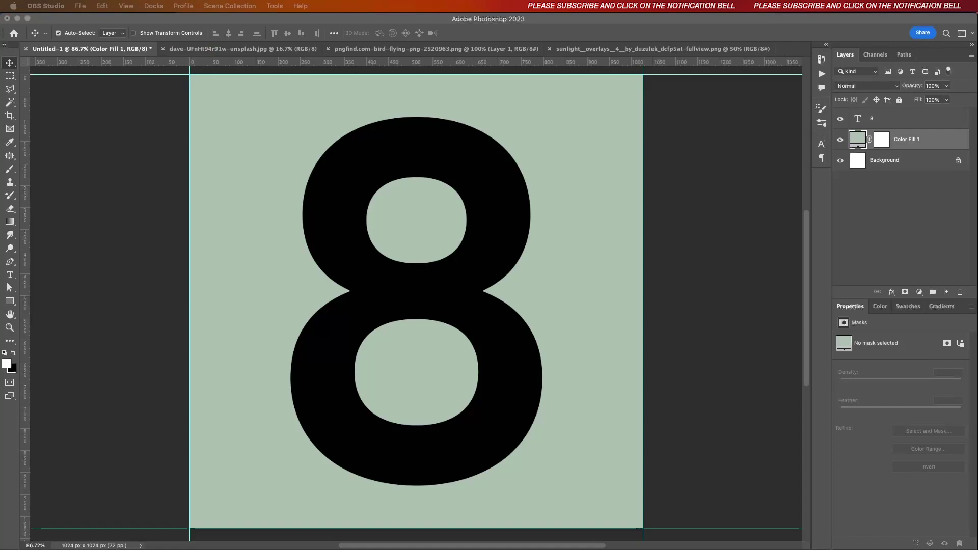
Unlock the forest photo layer and drag it into the poster document.
left_click(219, 48)
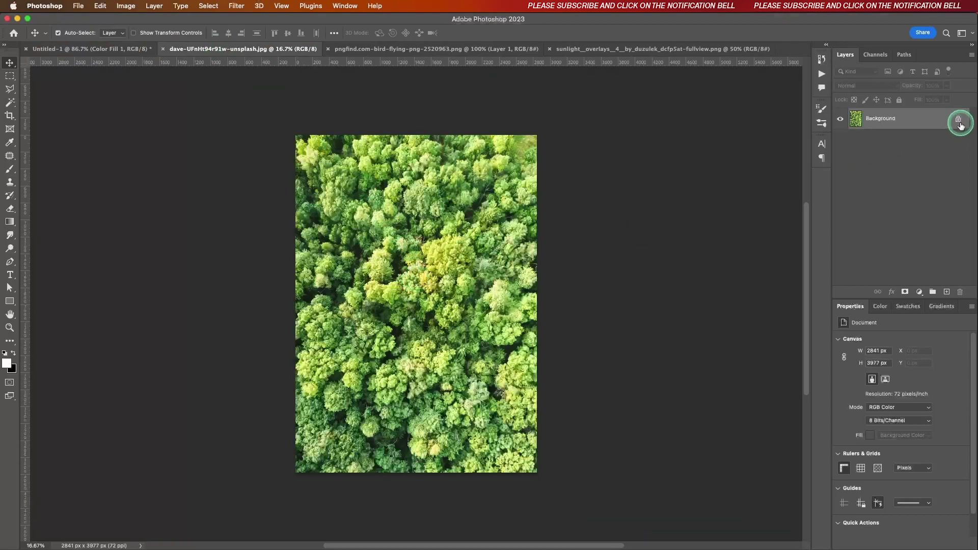
left_click(957, 118)
mouse_move(429, 259)
left_mouse_down()
mouse_move(215, 137)
mouse_move(112, 50)
left_mouse_up()
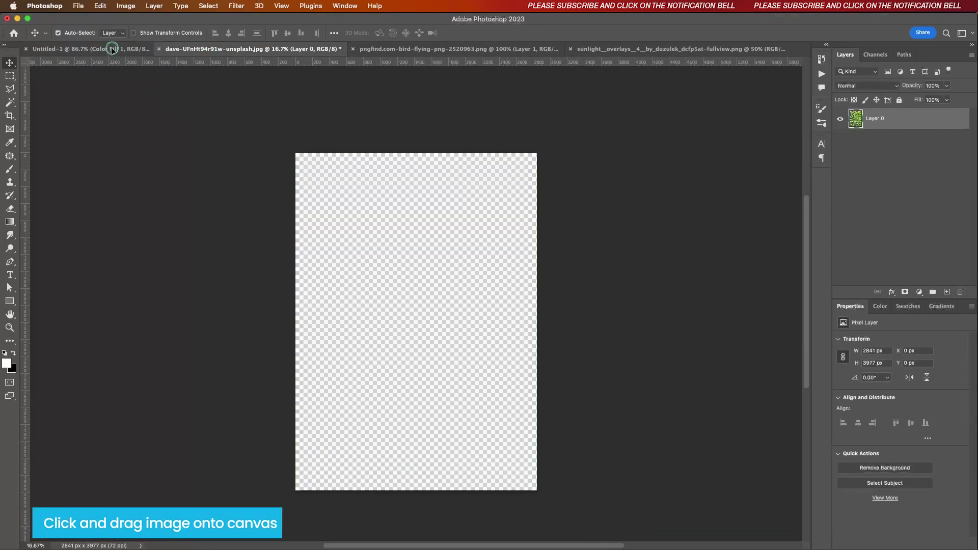
left_click_drag(432, 319, 433, 318)
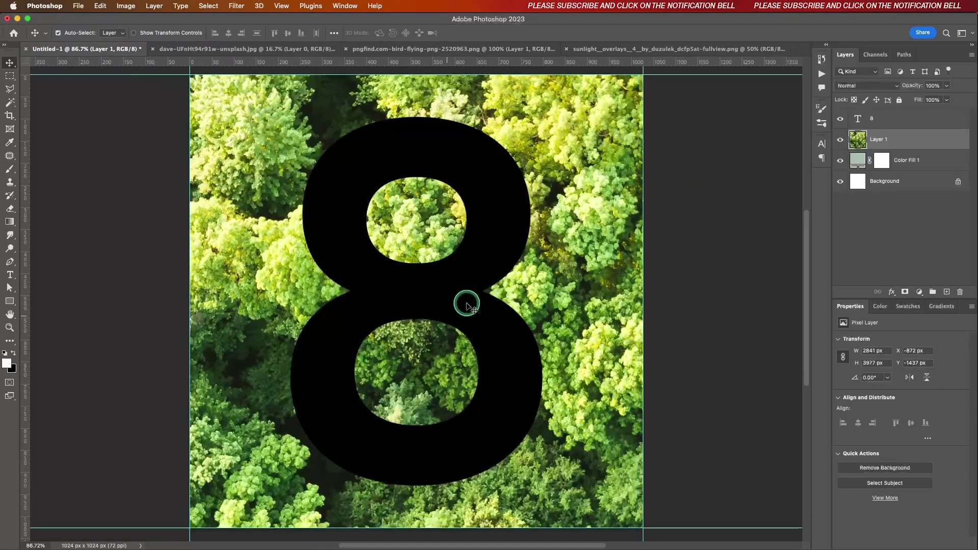
Free Transform the forest photo from 51% down to cover the 8, then move it above the 8 layer.
left_click(100, 6)
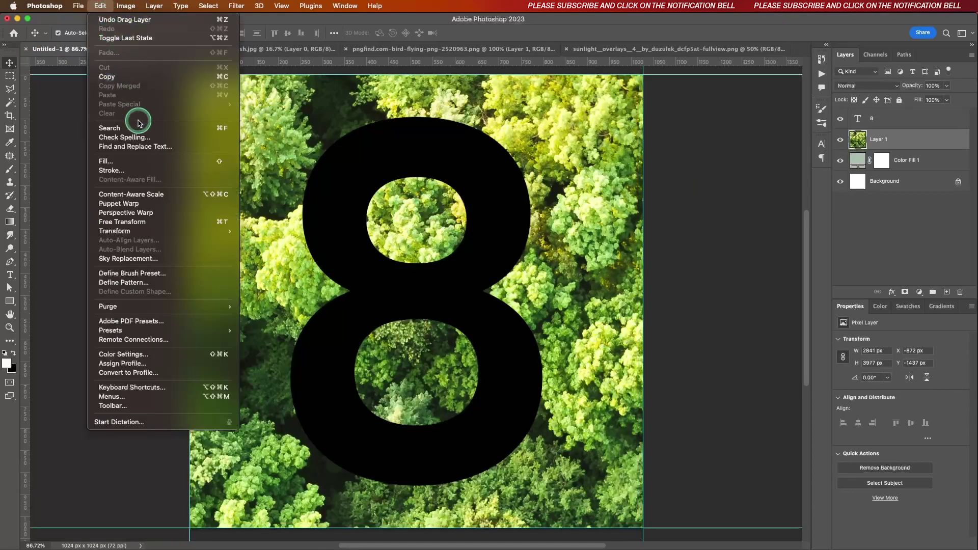
left_click(122, 222)
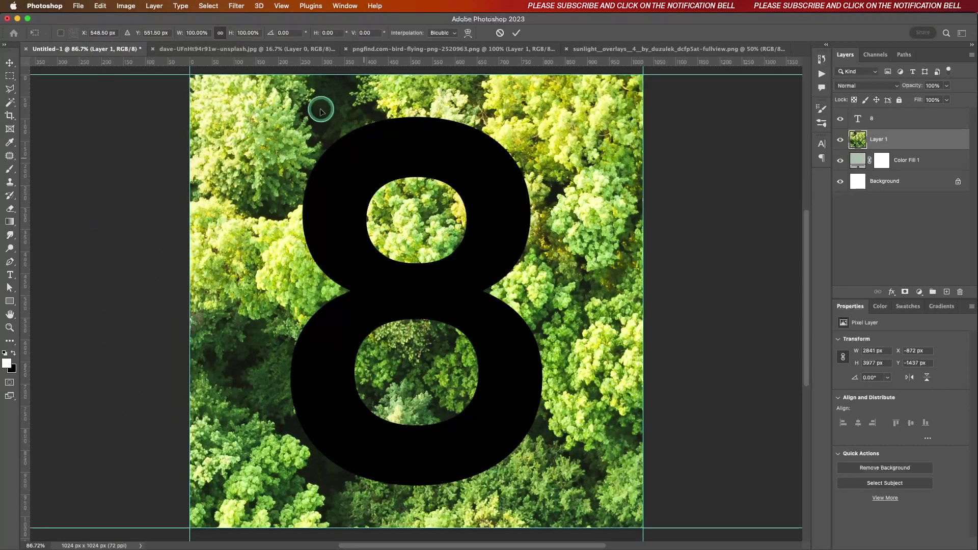
left_click(244, 32)
type("51")
key("Return")
left_click_drag(204, 39, 188, 40)
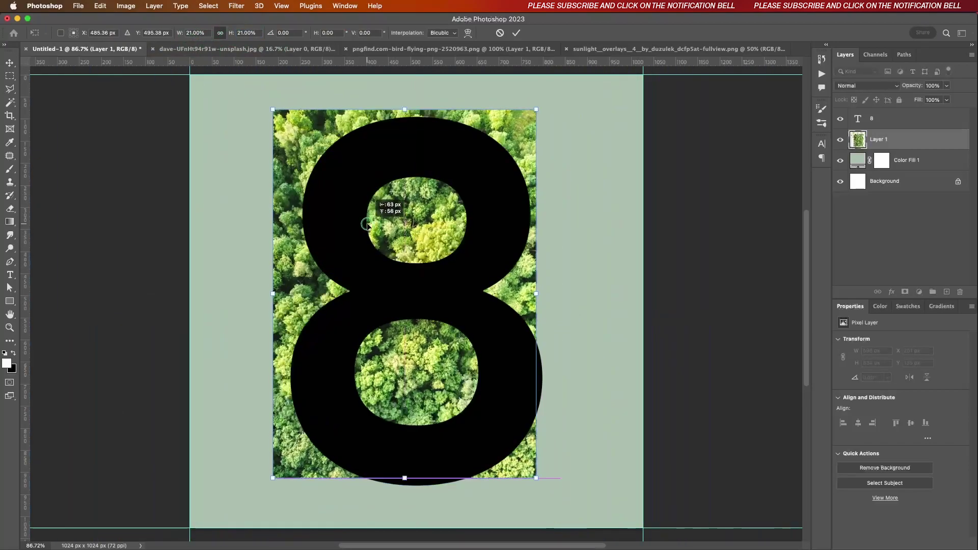
left_click_drag(396, 252, 374, 234)
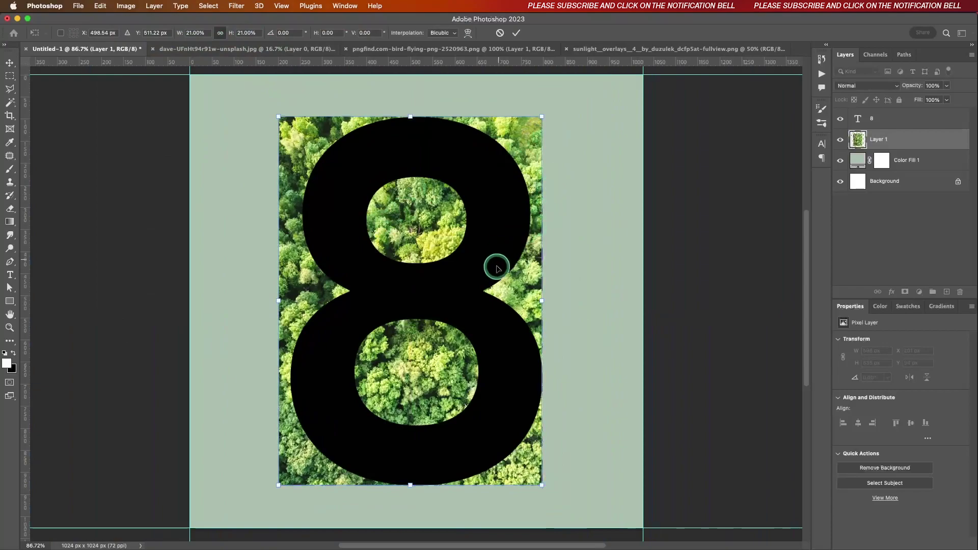
left_click_drag(279, 301, 289, 302)
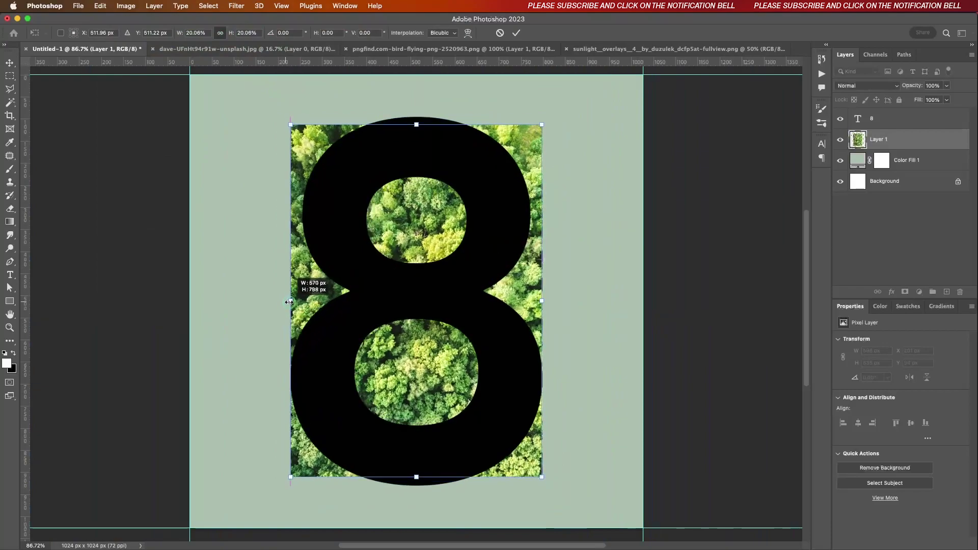
left_click_drag(416, 125, 417, 118)
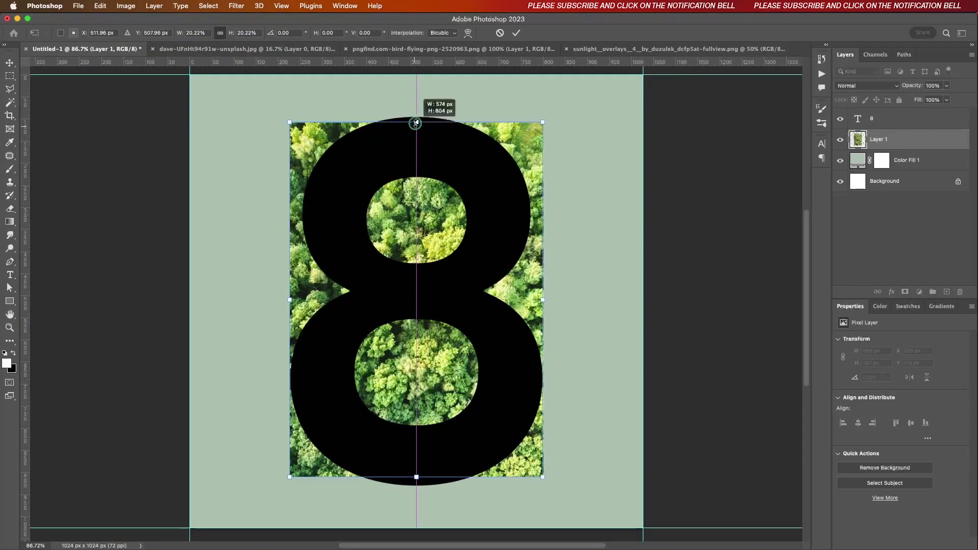
left_click_drag(417, 478, 417, 486)
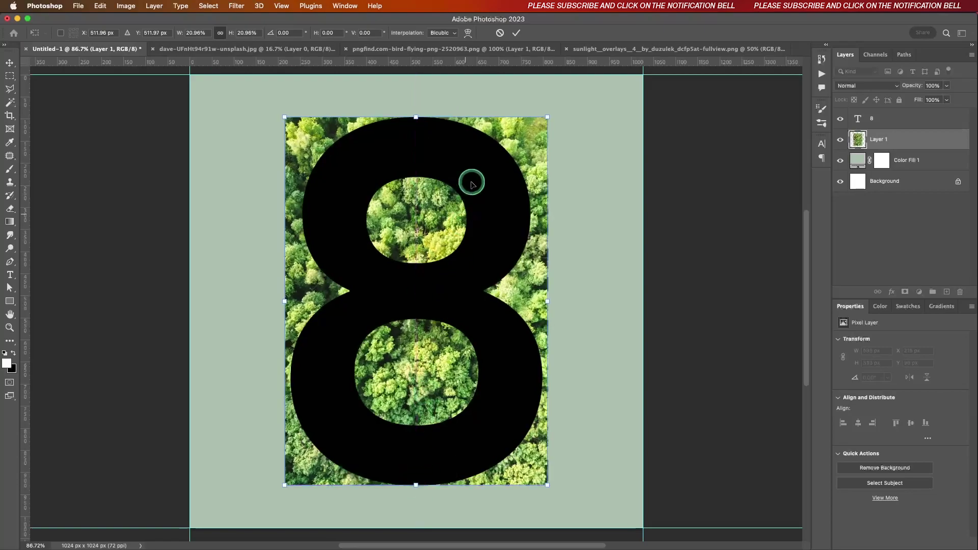
left_click(517, 33)
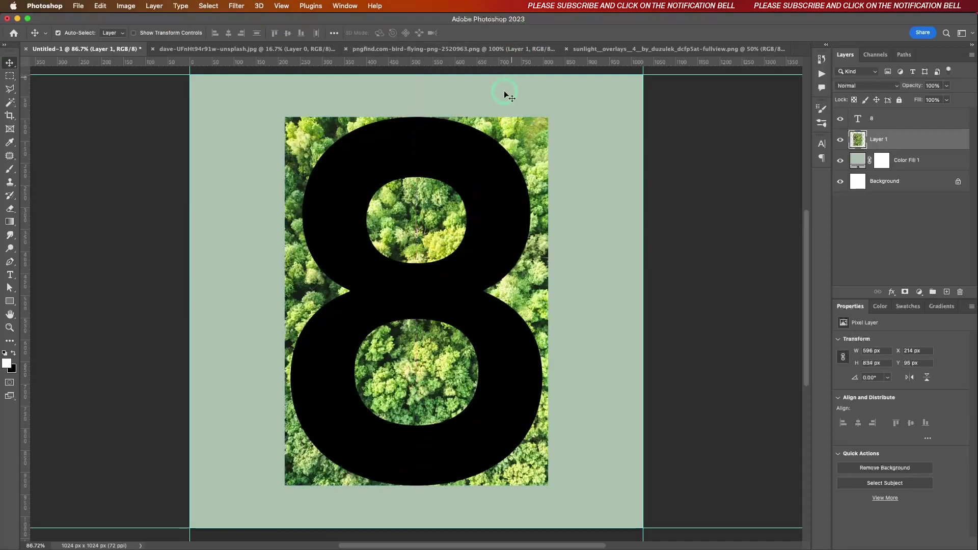
left_click_drag(889, 143, 886, 113)
Clip the forest layer into the 8 as a clipping mask, then return to the forest document.
right_click(879, 118)
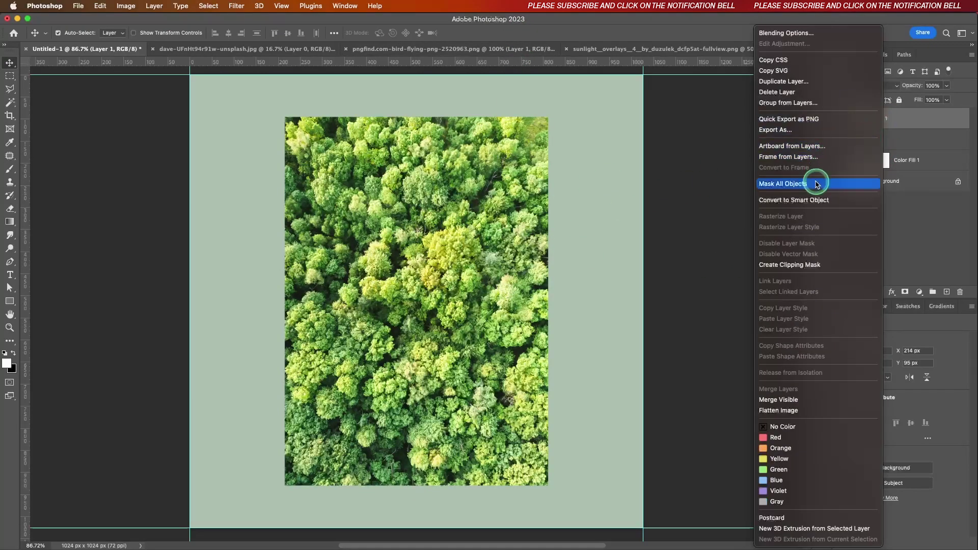
left_click(804, 266)
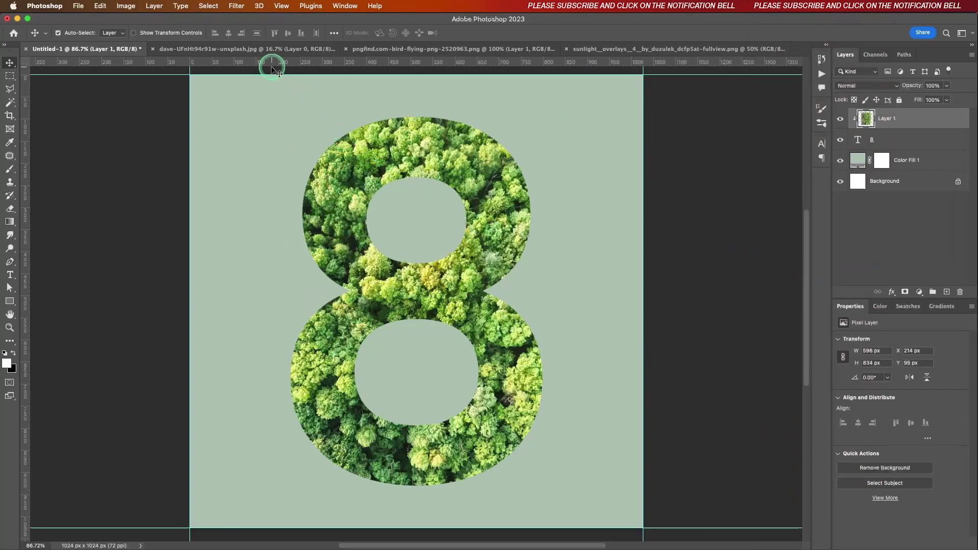
left_click(251, 50)
Browse the birds, sunlight and single-tree images, and drag the tree cutout toward the poster.
left_click(358, 50)
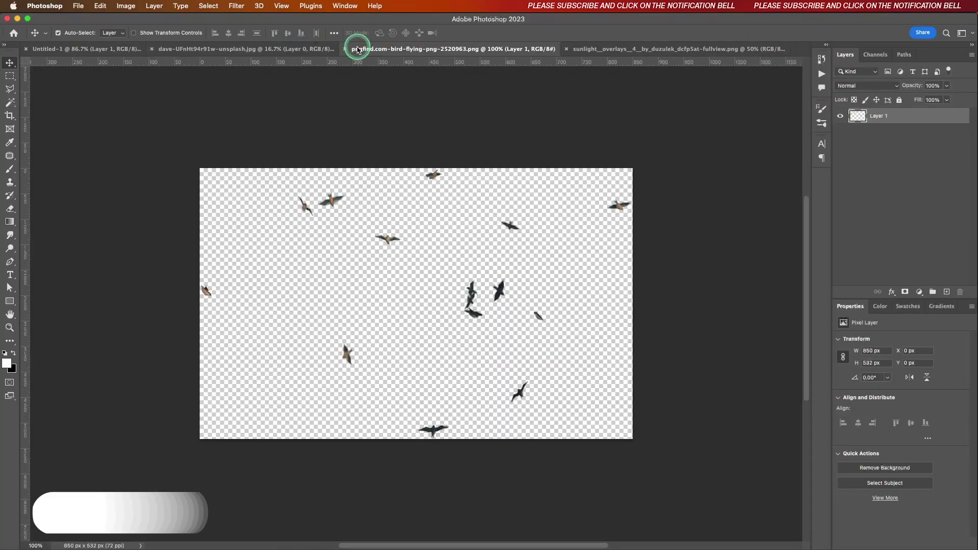
left_click(595, 49)
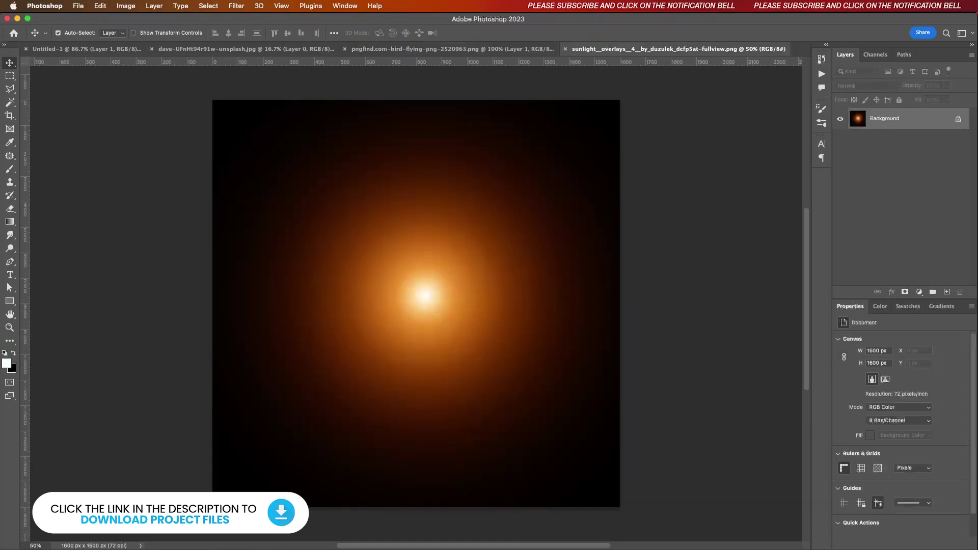
key("super+Tab")
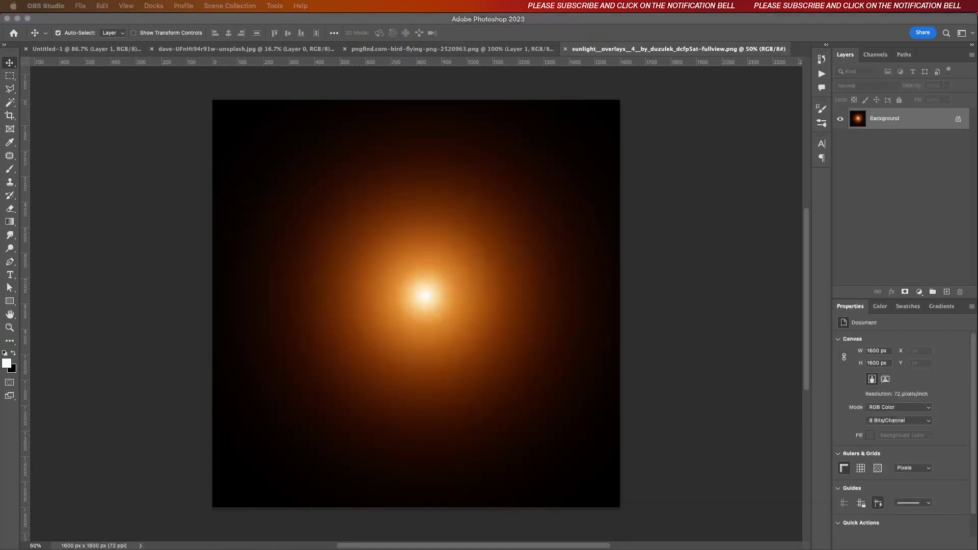
left_click(698, 49)
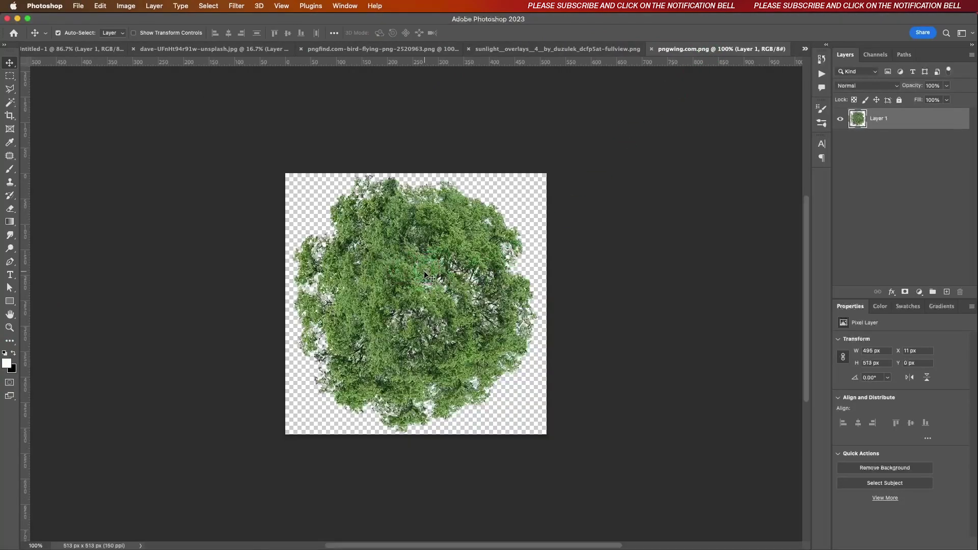
mouse_move(424, 271)
left_mouse_down()
mouse_move(101, 97)
mouse_move(87, 49)
left_mouse_up()
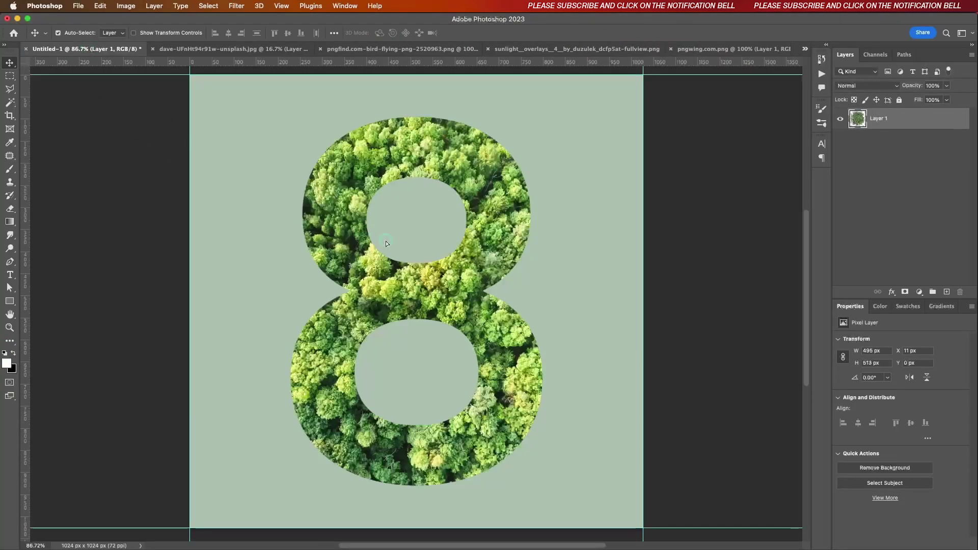
Drop the tree into the poster, shrink it, and place it on the 8's upper-left edge.
left_click_drag(386, 243, 388, 245)
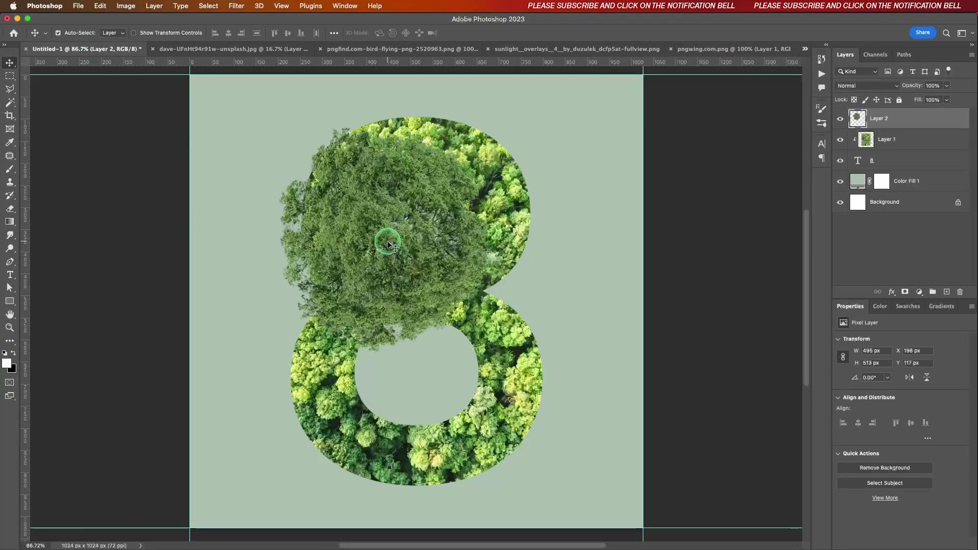
left_click(123, 6)
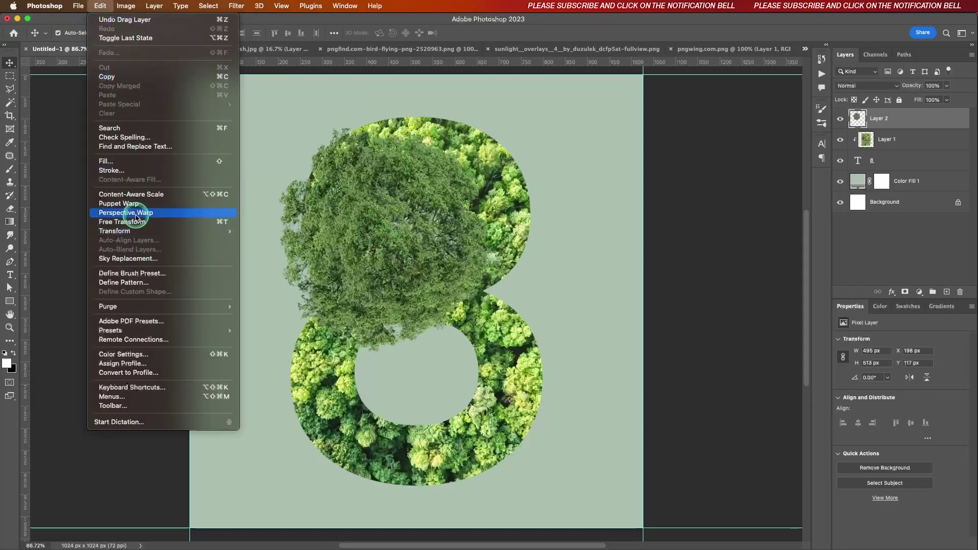
left_click(140, 218)
left_click_drag(496, 126, 340, 320)
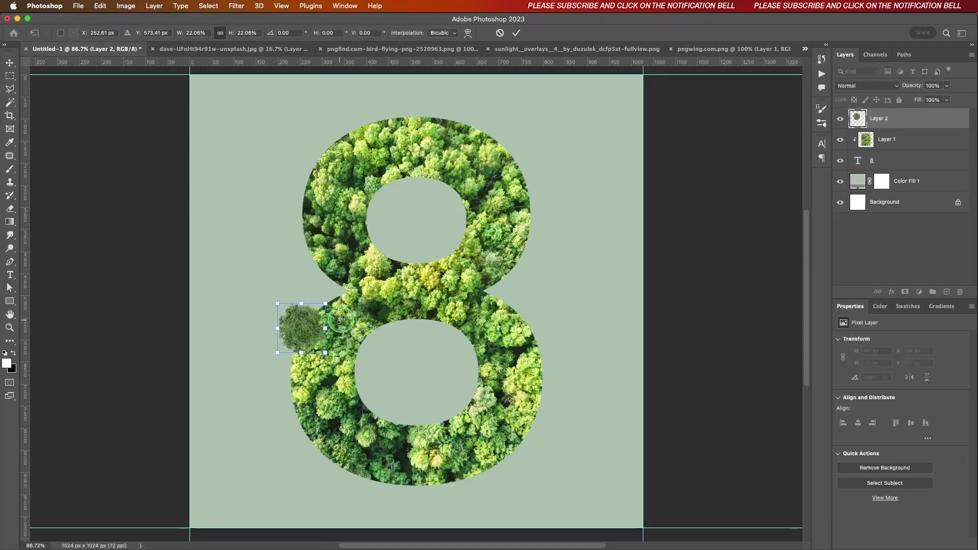
mouse_move(296, 326)
left_mouse_down()
mouse_move(304, 215)
mouse_move(322, 217)
mouse_move(303, 214)
left_mouse_up()
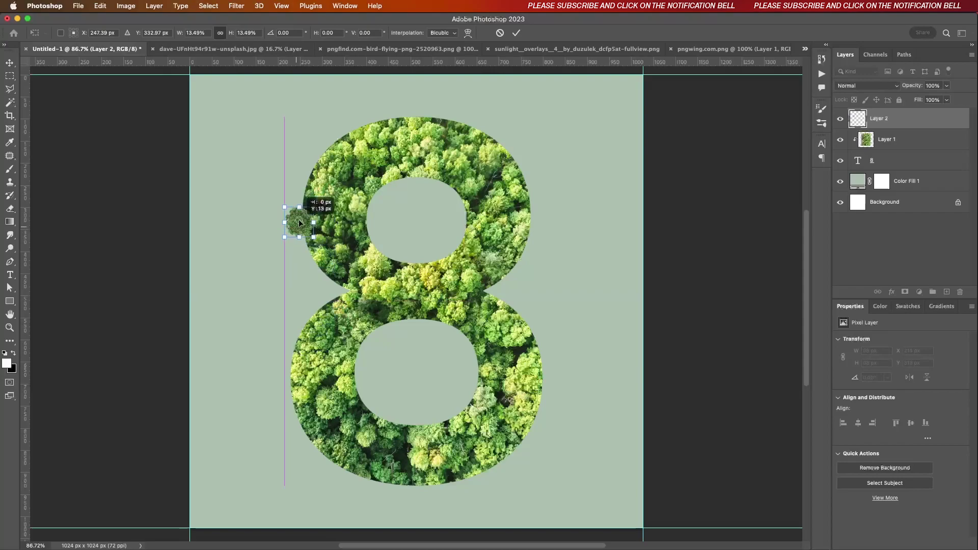
left_click(516, 35)
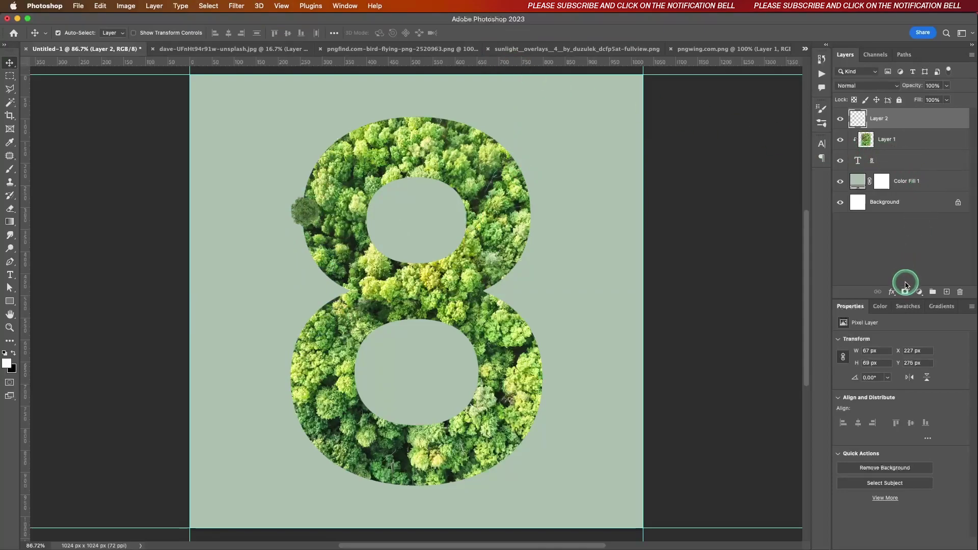
Add a Drop Shadow with a larger, softer size to the small tree layer.
left_click(891, 292)
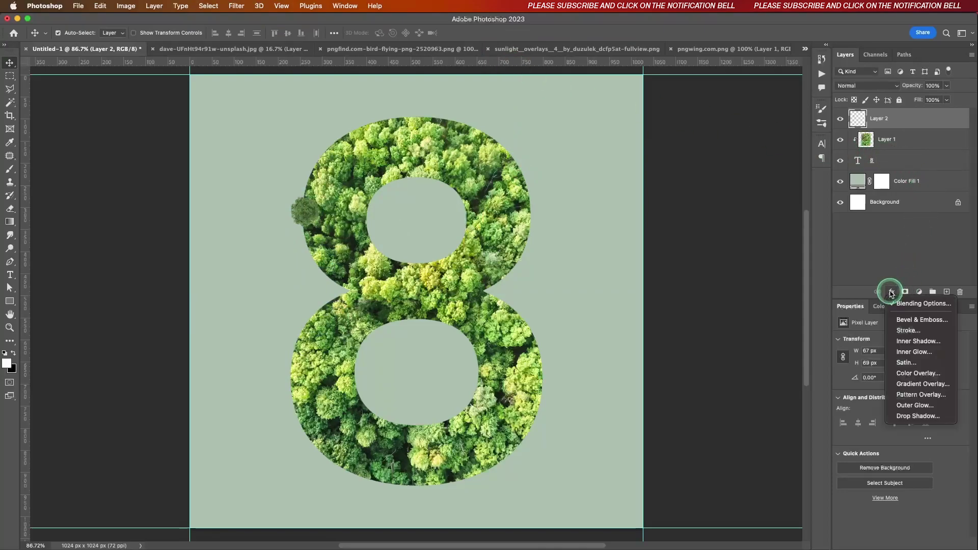
left_click(917, 416)
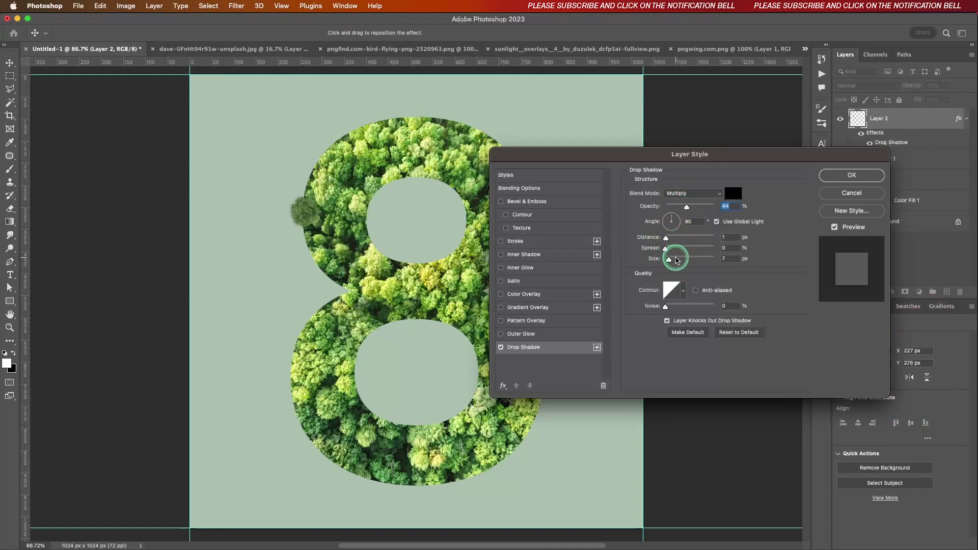
left_click_drag(668, 260, 669, 259)
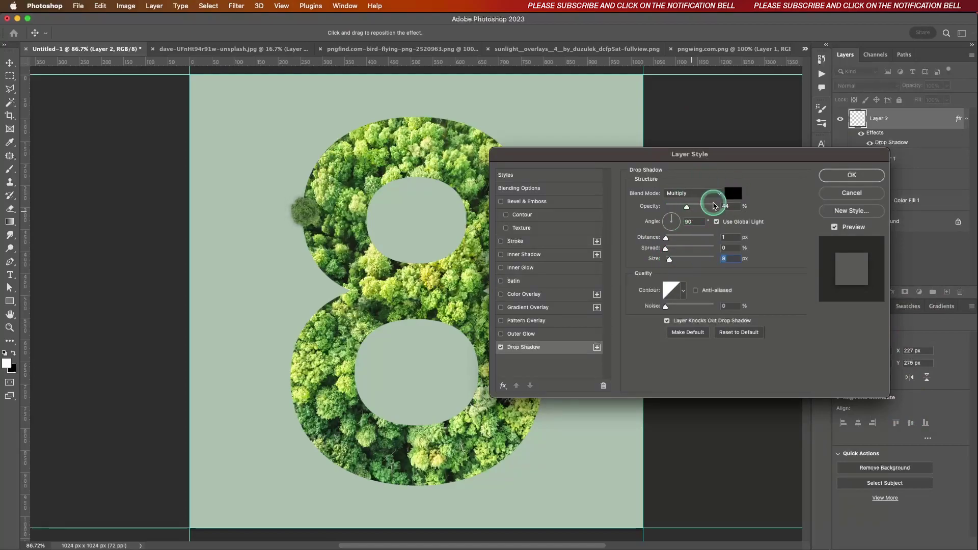
left_click(832, 178)
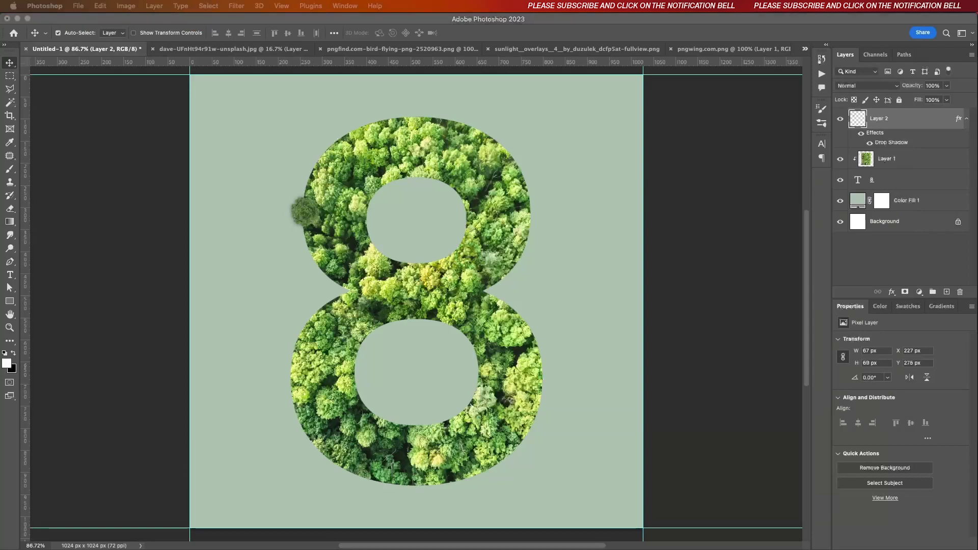
Scale the shadowed tree to about 80% and tuck it against the 8's upper-left edge.
left_click_drag(119, 348, 132, 294)
left_click_drag(577, 264, 312, 218)
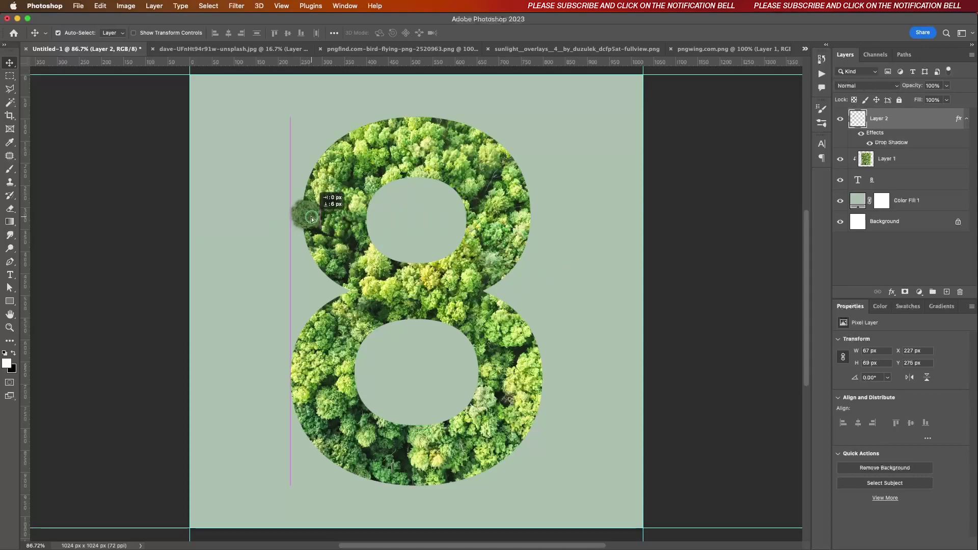
left_click_drag(312, 218, 312, 219)
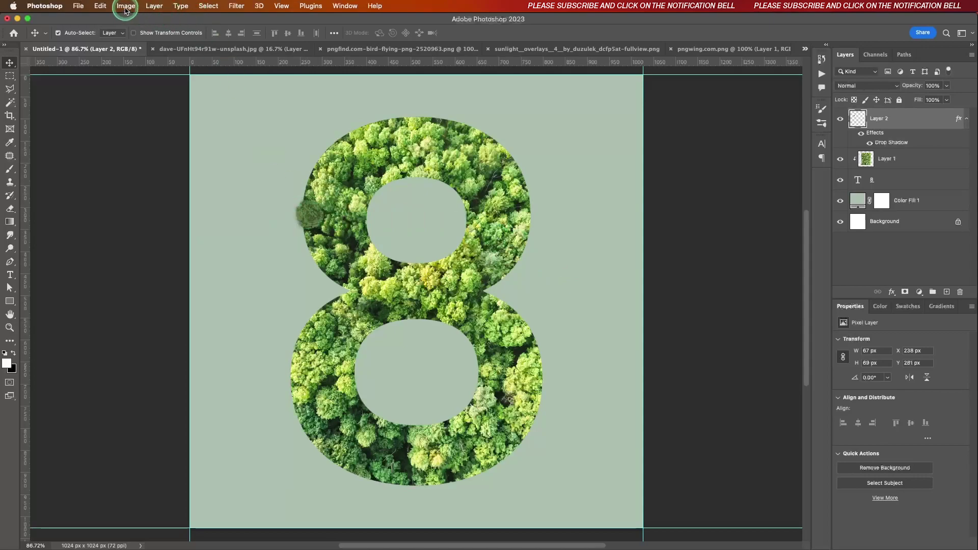
left_click(101, 6)
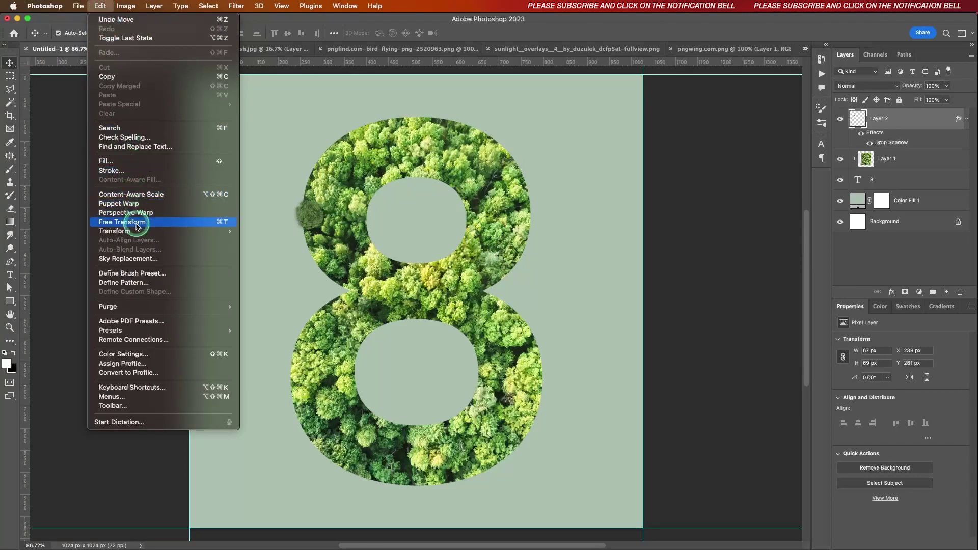
left_click(135, 222)
left_click_drag(325, 198, 319, 204)
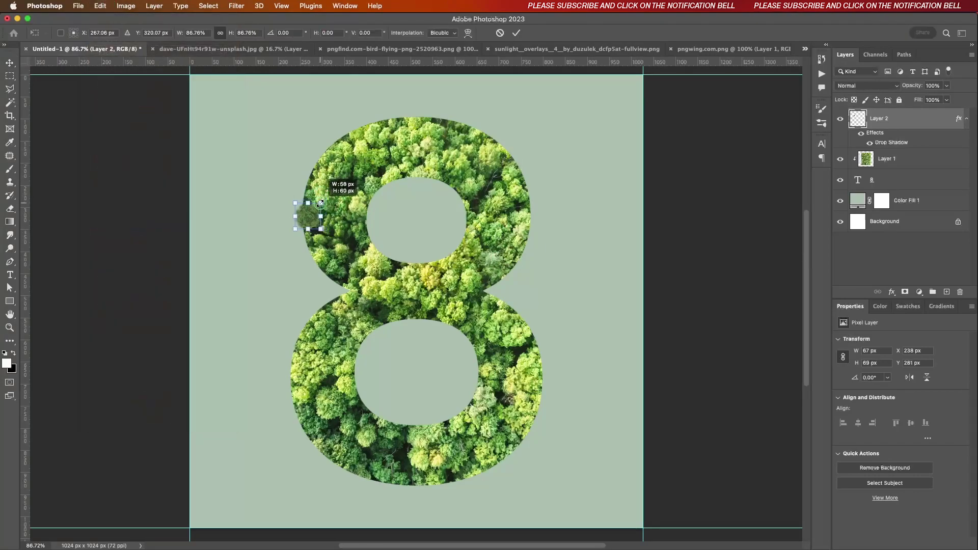
left_click(517, 32)
left_click_drag(413, 223, 308, 209)
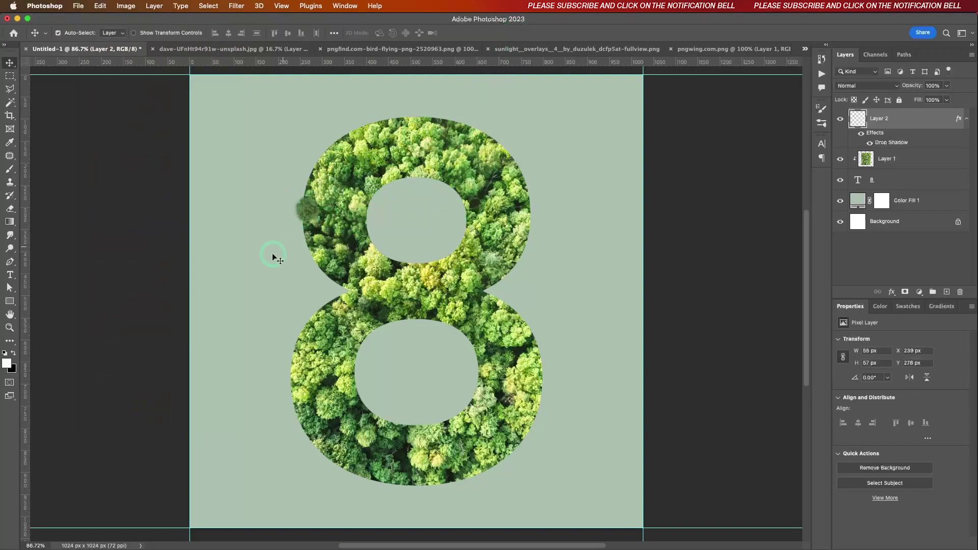
left_click(967, 121)
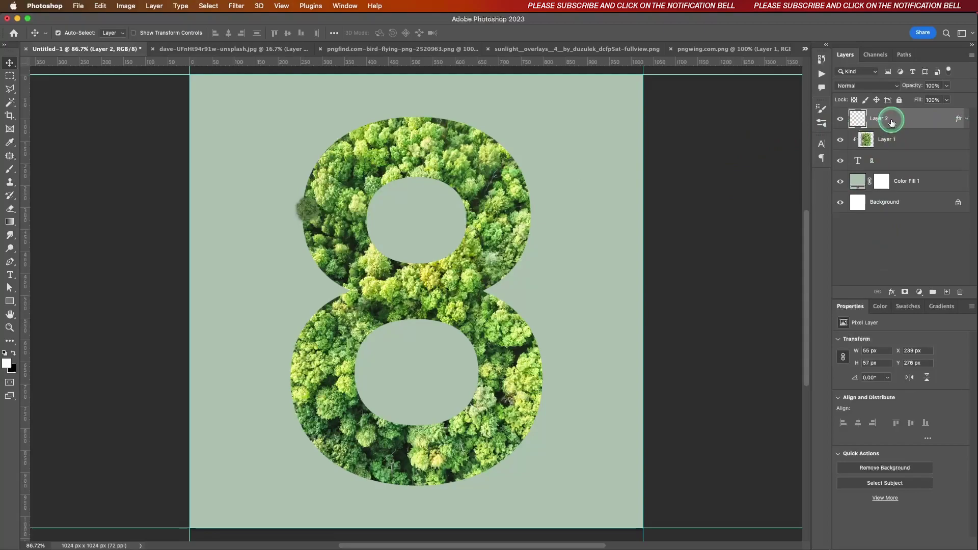
Duplicate the tree onto the 8's top edge and hide the original Layer 2.
left_click_drag(891, 122, 944, 288)
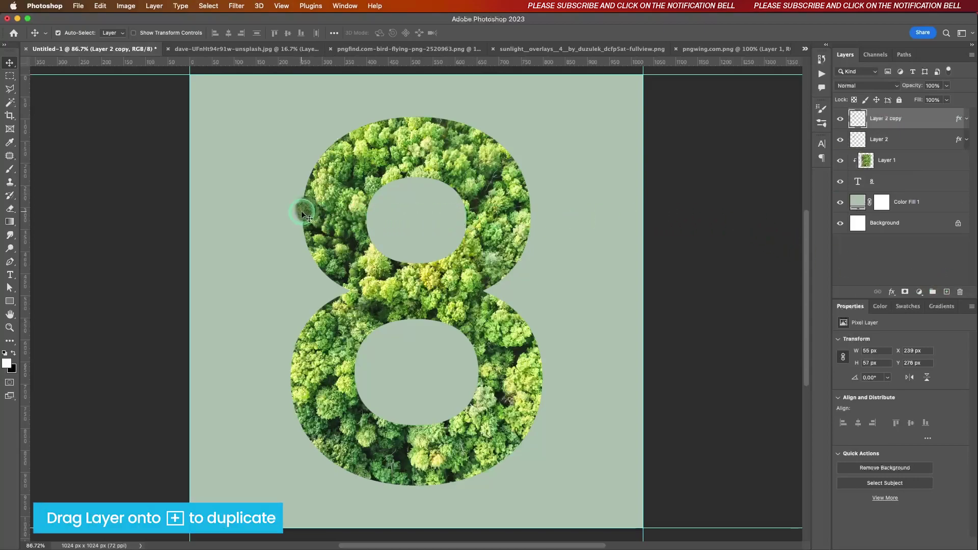
mouse_move(307, 212)
left_mouse_down()
mouse_move(344, 142)
mouse_move(362, 139)
left_mouse_up()
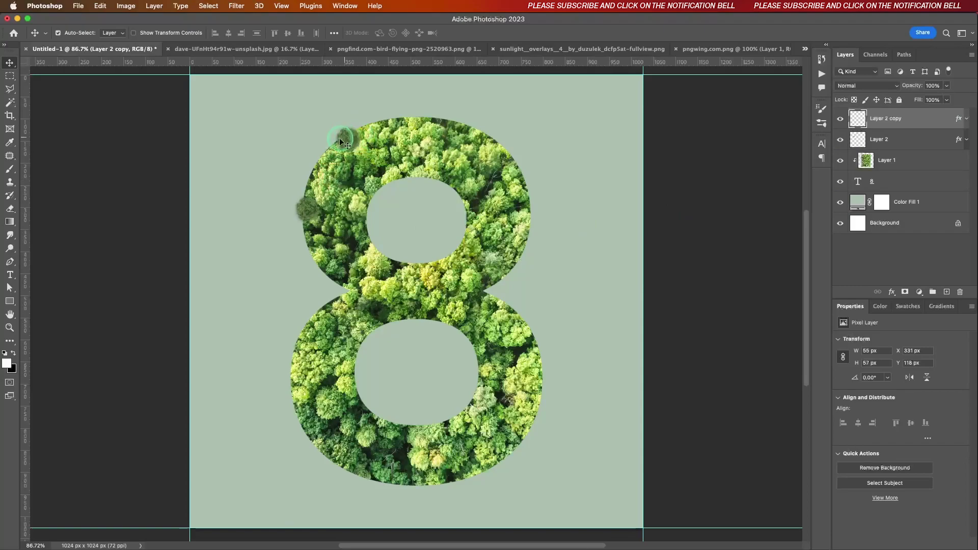
left_click(966, 145)
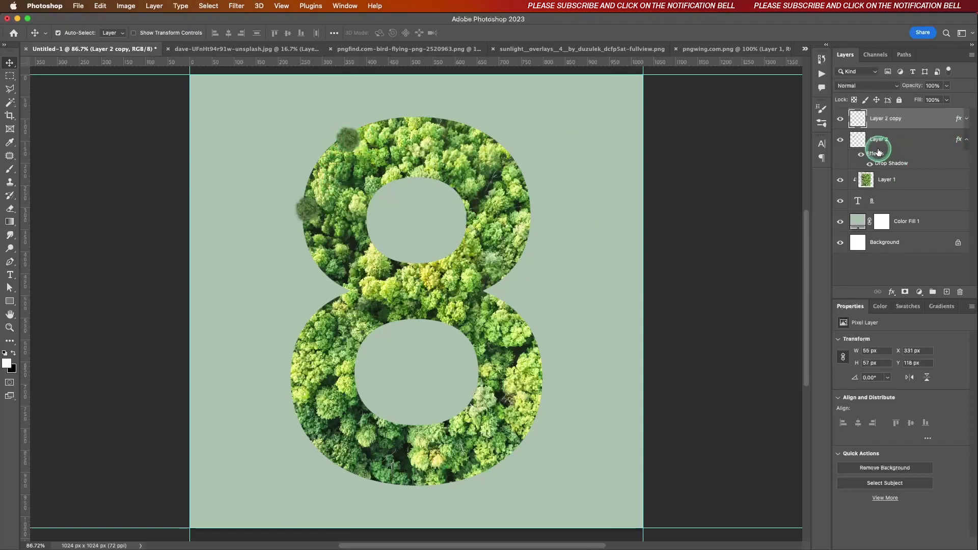
left_click(967, 145)
left_click(841, 141)
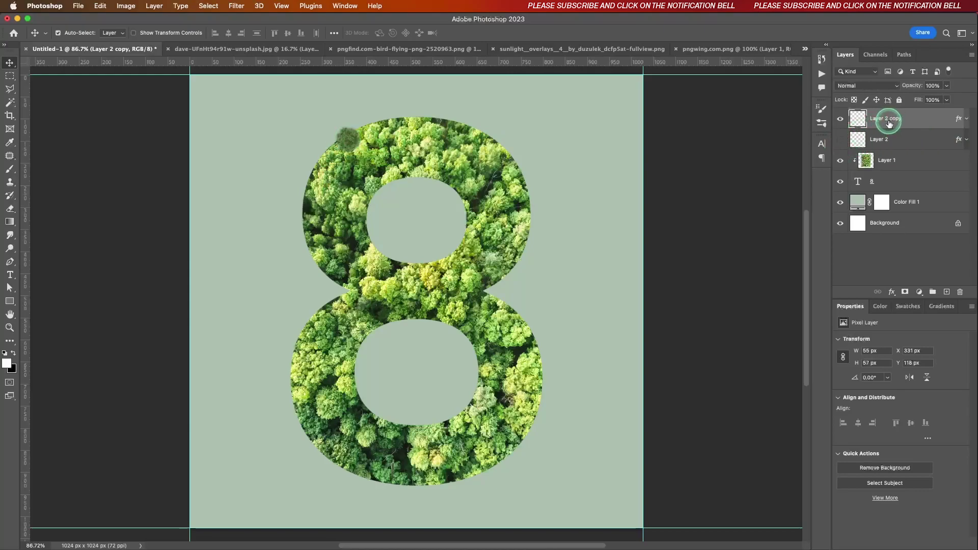
Put Layer 2 copy into a new Group 1 and add a Hue/Saturation adjustment layer.
left_click(932, 291)
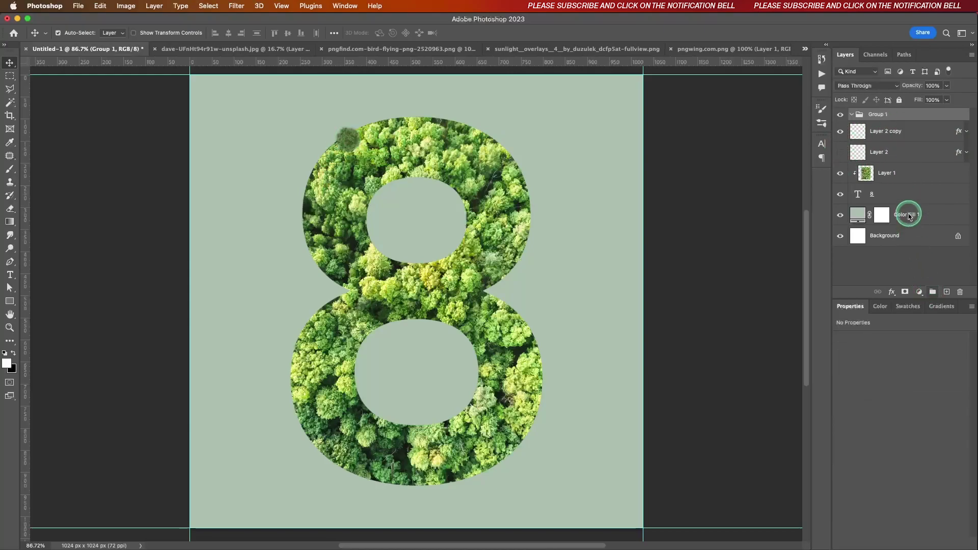
left_click_drag(881, 125, 882, 114)
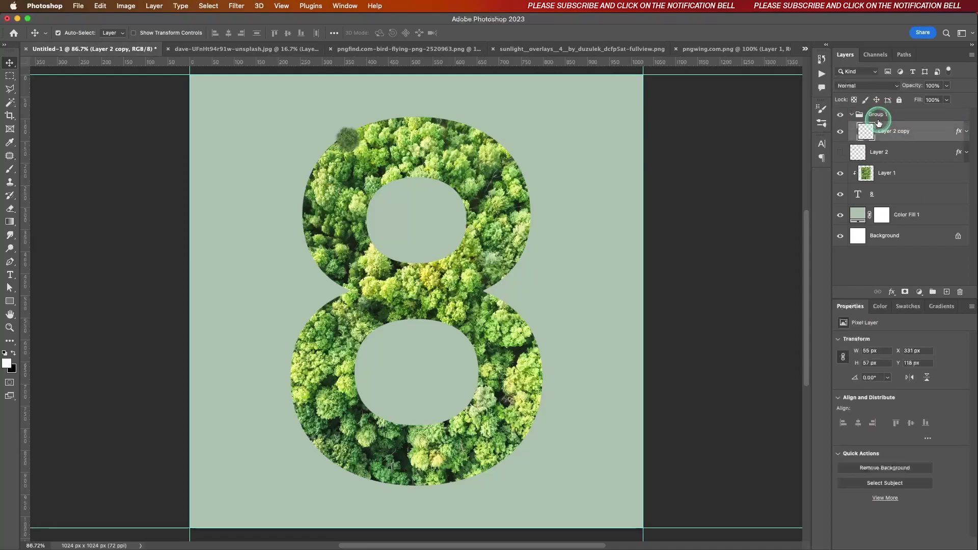
left_click(852, 116)
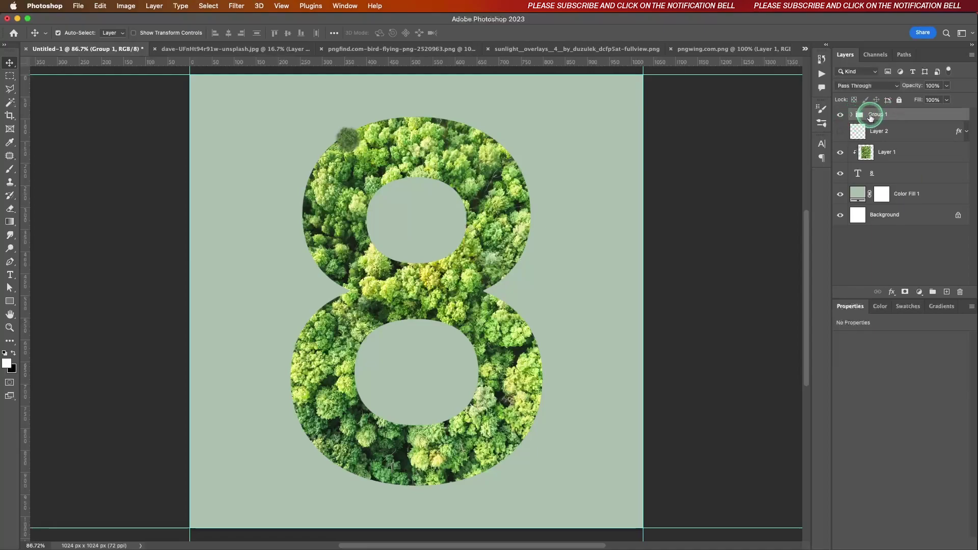
left_click(841, 115)
left_click(919, 291)
left_click(911, 403)
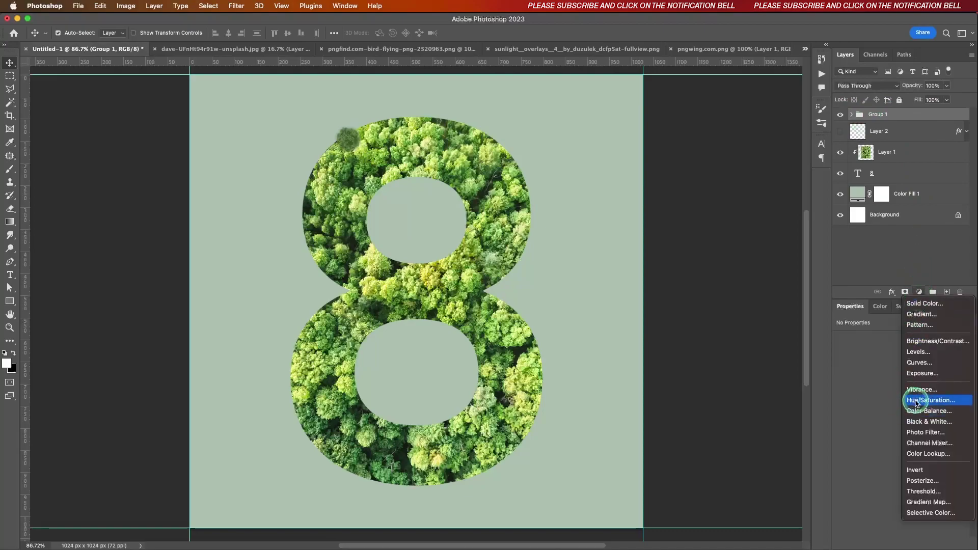
Add a Hue/Saturation adjustment layer and clip it to Group 1.
left_click(915, 402)
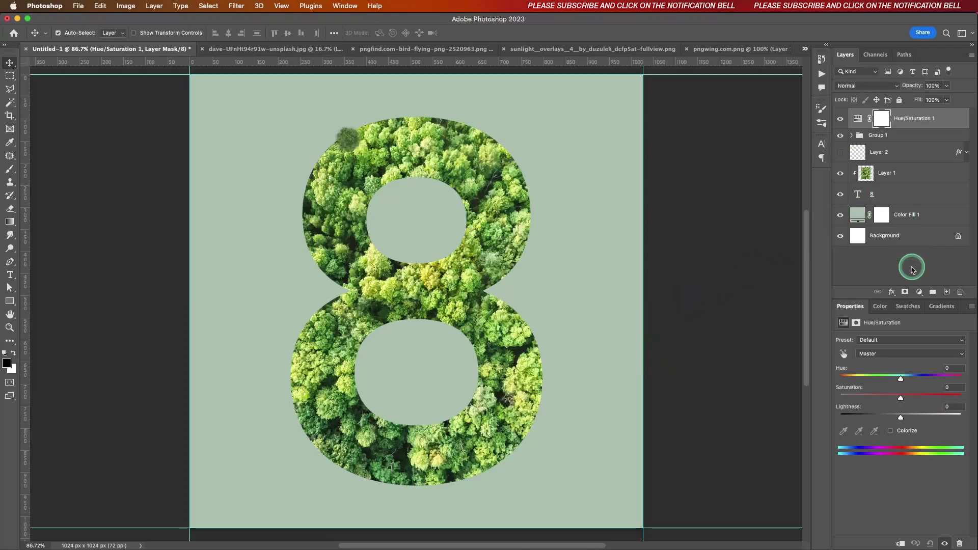
right_click(903, 123)
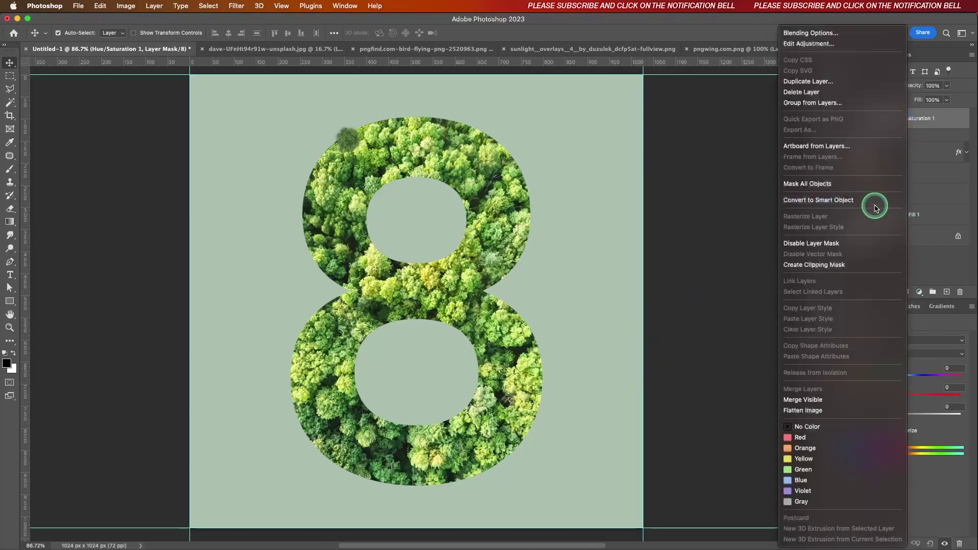
left_click(838, 264)
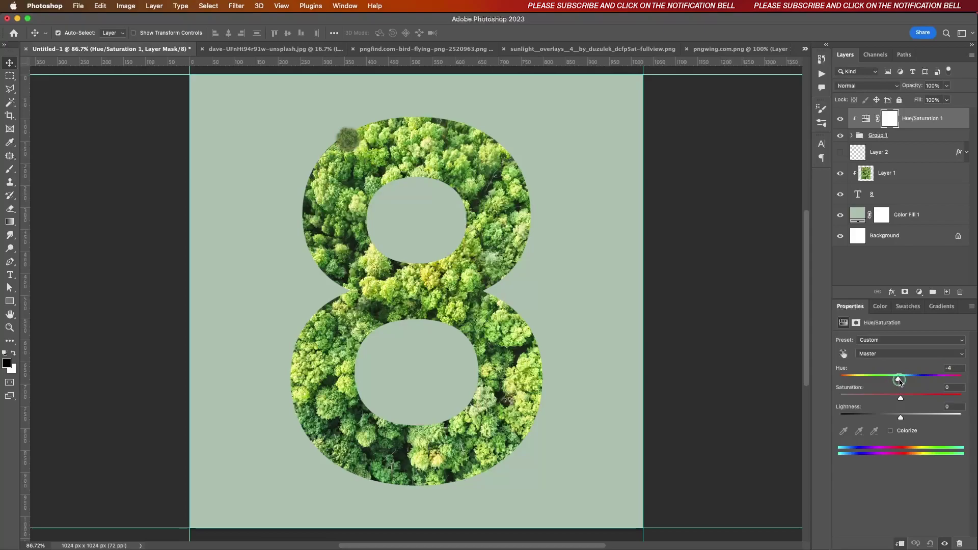
Shift the adjustment's hue to -10 and raise saturation to +55 to intensify the tree greens.
mouse_move(895, 383)
left_mouse_down()
mouse_move(870, 384)
mouse_move(909, 389)
left_mouse_up()
left_click(901, 398)
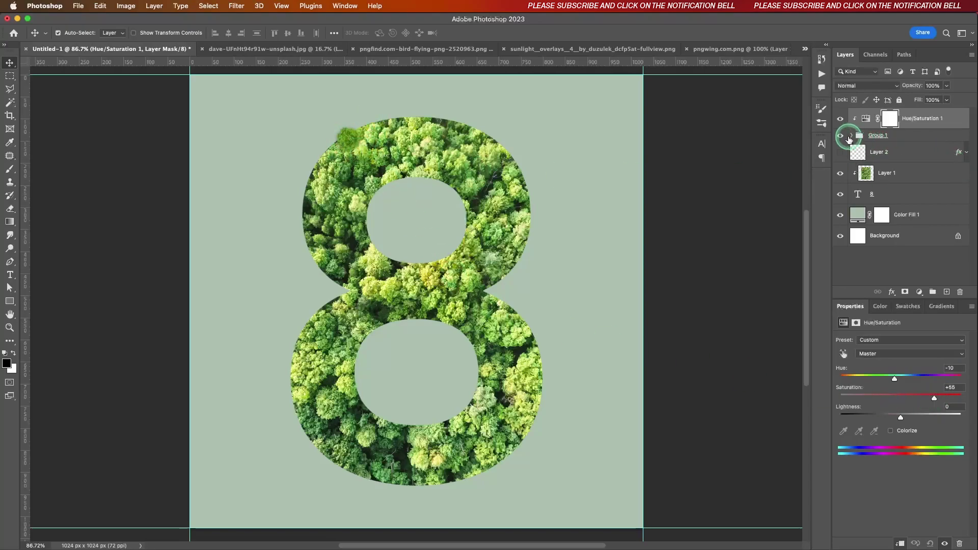
left_click(854, 137)
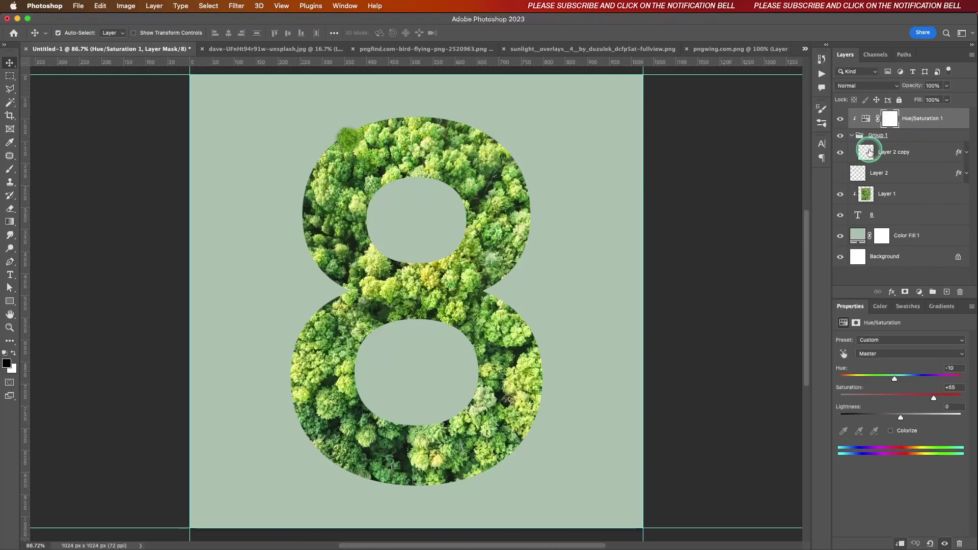
left_click(893, 153)
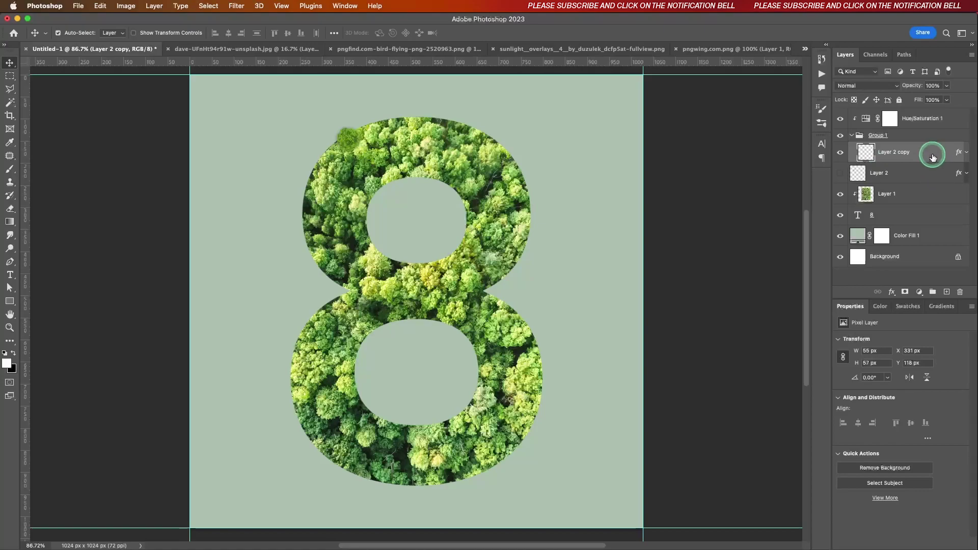
Place two tree-clump copies at the 8's middle-left junction and lower-left edge, and nudge hue to -8.
left_click_drag(930, 152, 946, 291)
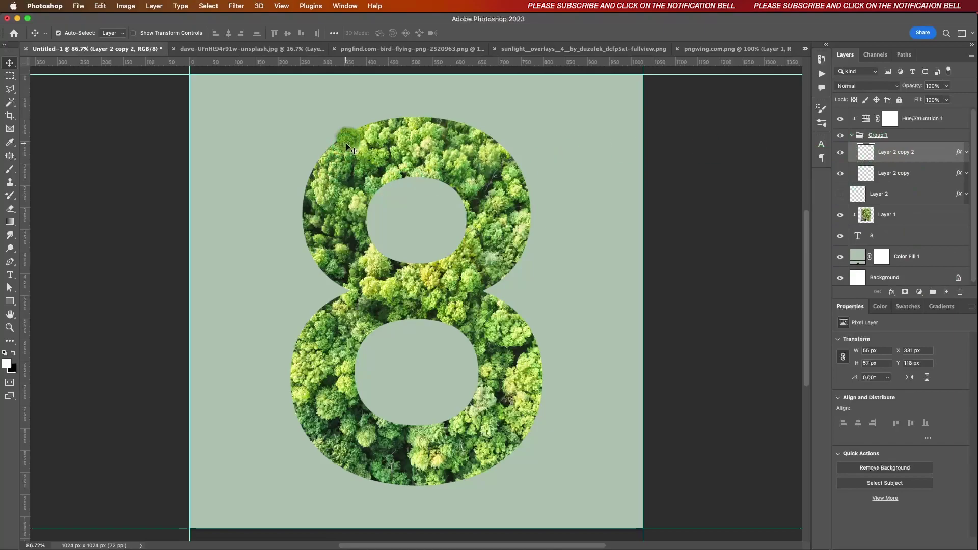
left_click_drag(345, 148, 423, 272)
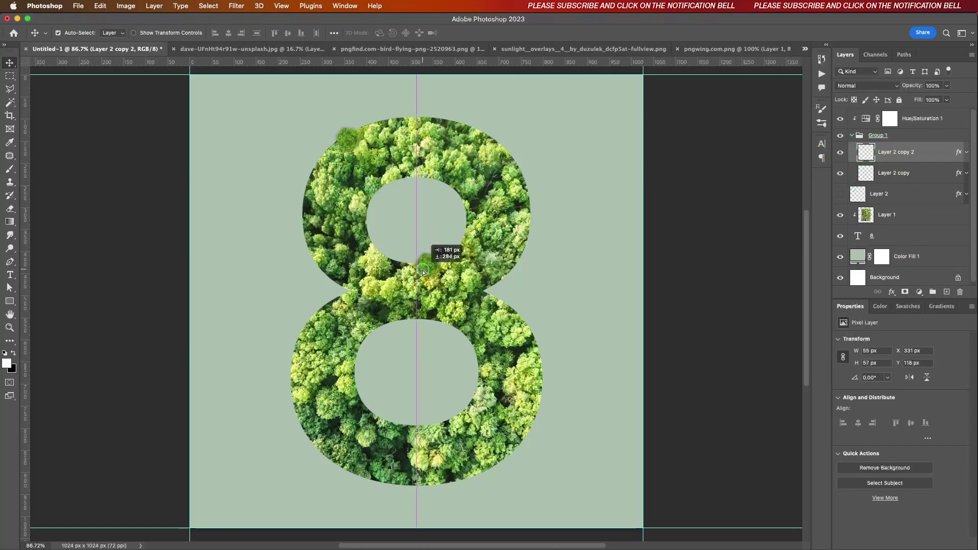
left_click_drag(423, 272, 402, 270)
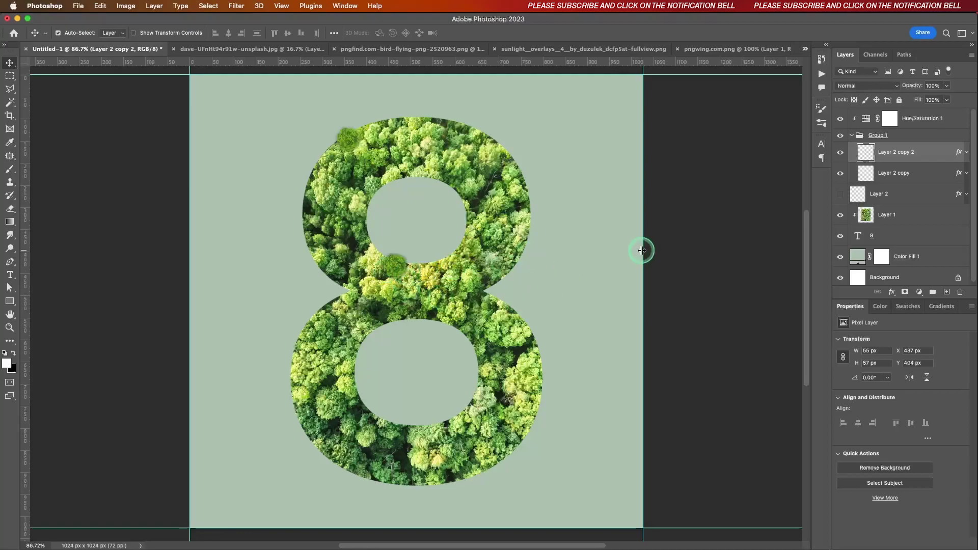
left_click_drag(912, 151, 947, 292)
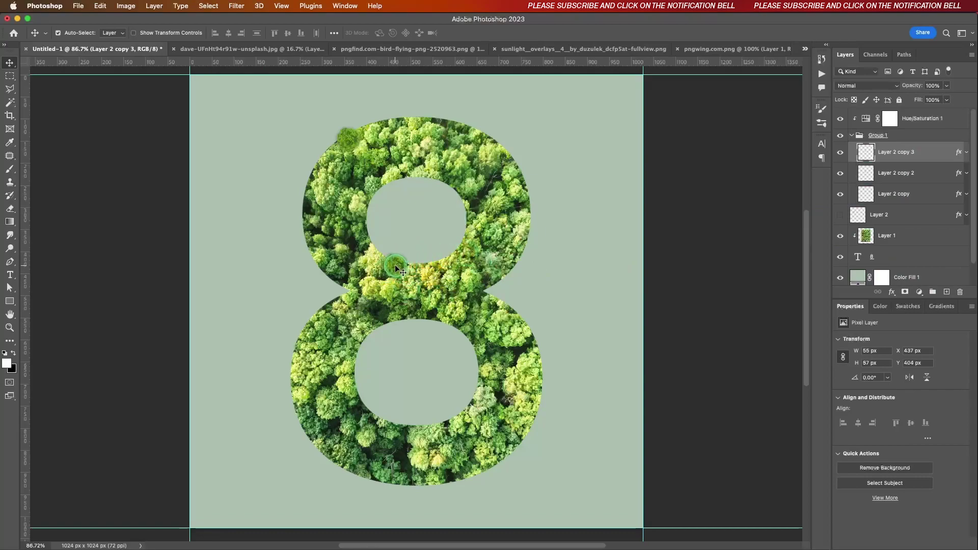
mouse_move(395, 265)
left_mouse_down()
mouse_move(299, 370)
mouse_move(306, 348)
left_mouse_up()
left_click(867, 121)
left_click_drag(900, 375, 892, 379)
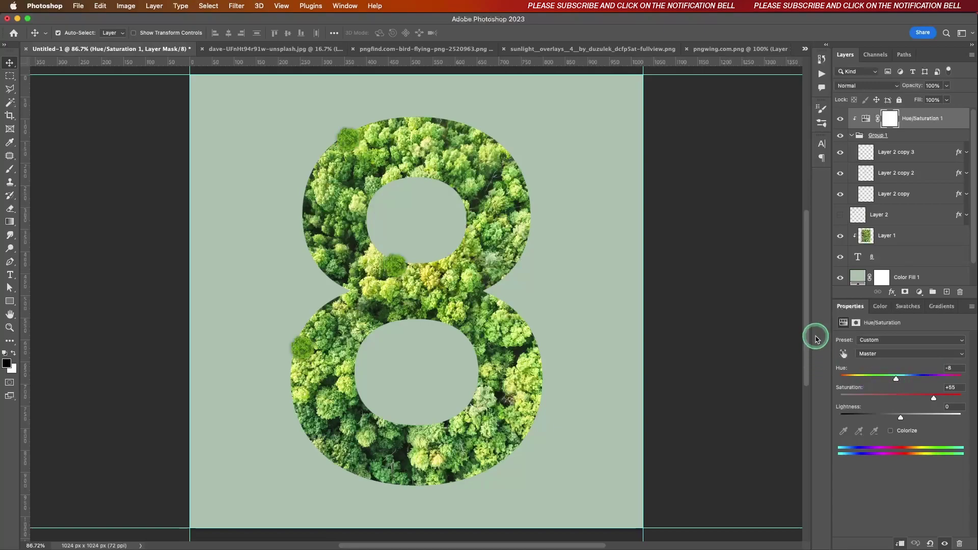
Add two more tree-clump copies at the 8's right junction and bottom.
left_click(904, 156)
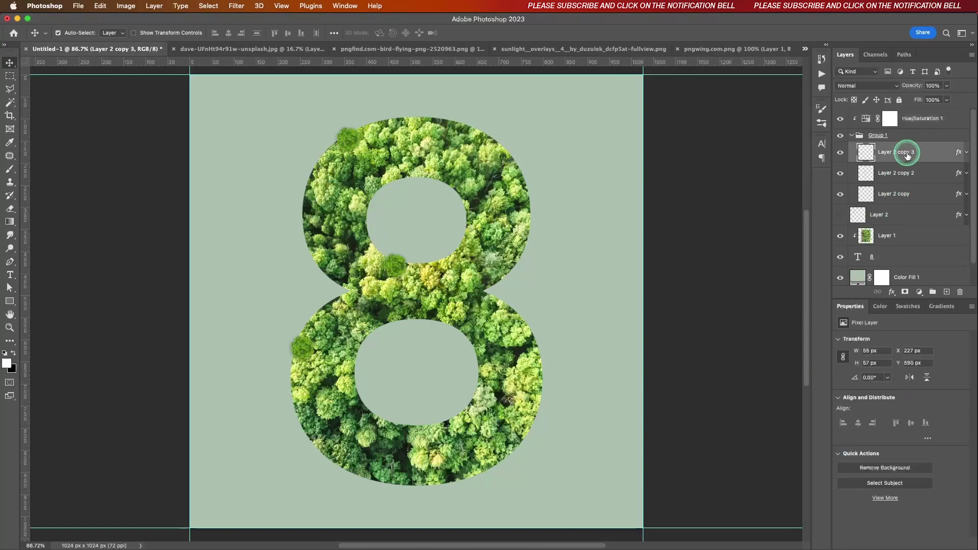
key("ctrl+j")
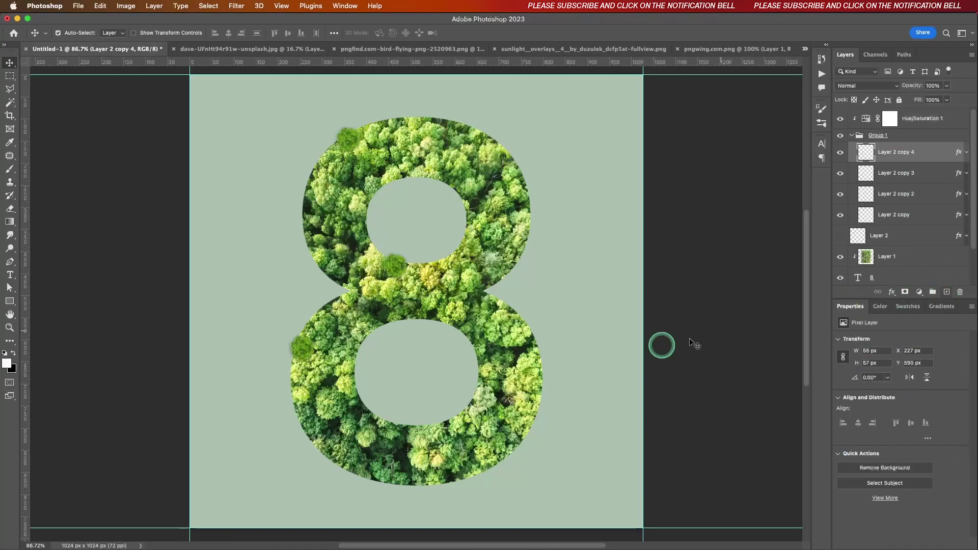
left_click_drag(336, 337, 486, 297)
left_click_drag(485, 296, 488, 295)
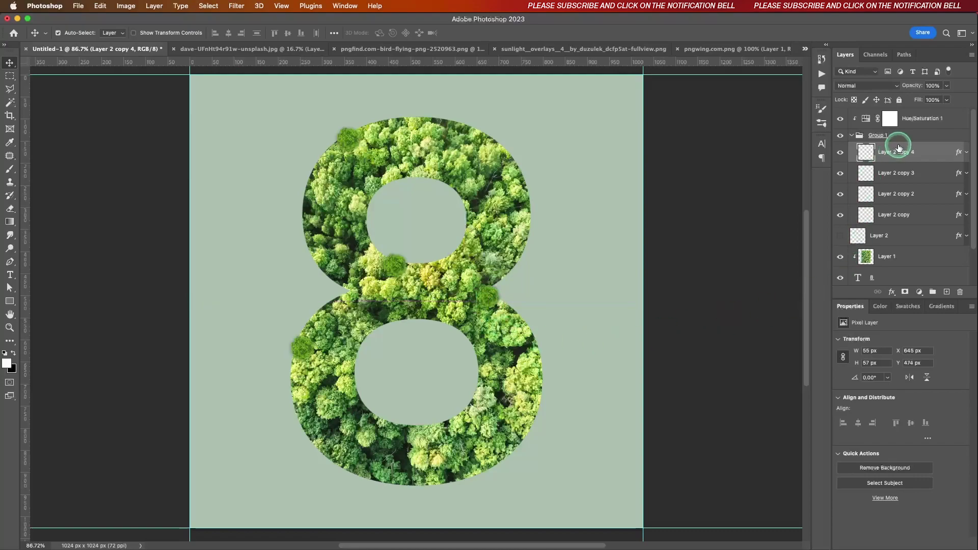
left_click_drag(897, 152, 947, 289)
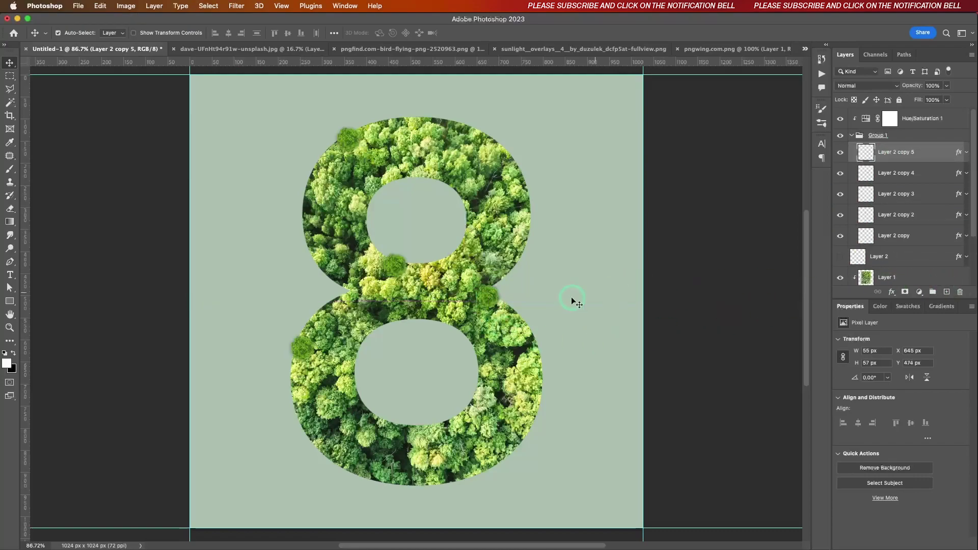
left_click_drag(480, 306, 403, 477)
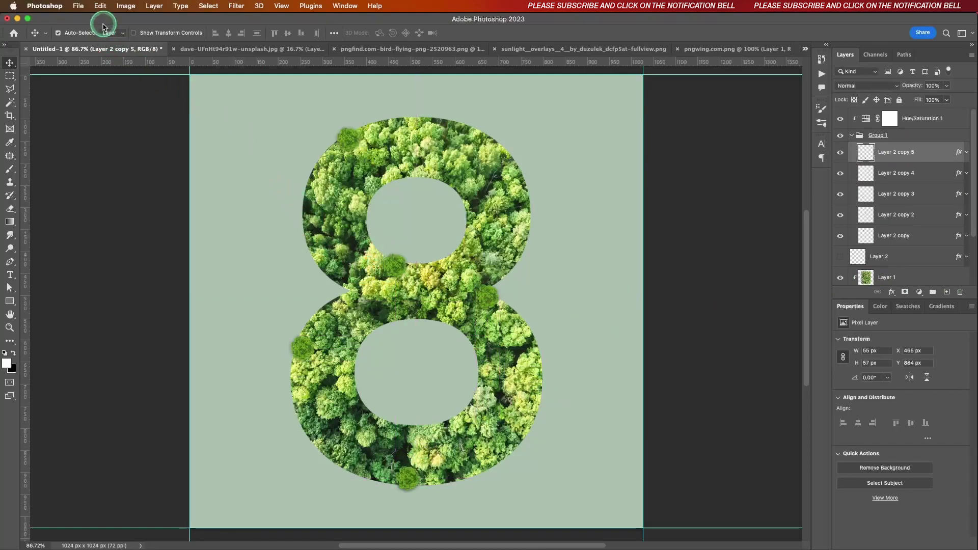
Enlarge the tree clump at the bottom of the 8 using transform handles.
left_click(100, 6)
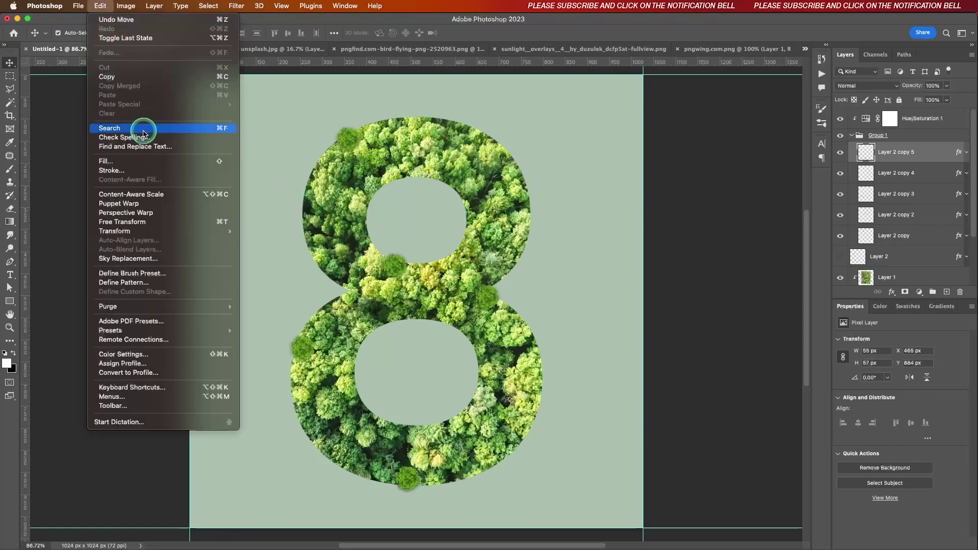
left_click(69, 32)
left_click(133, 33)
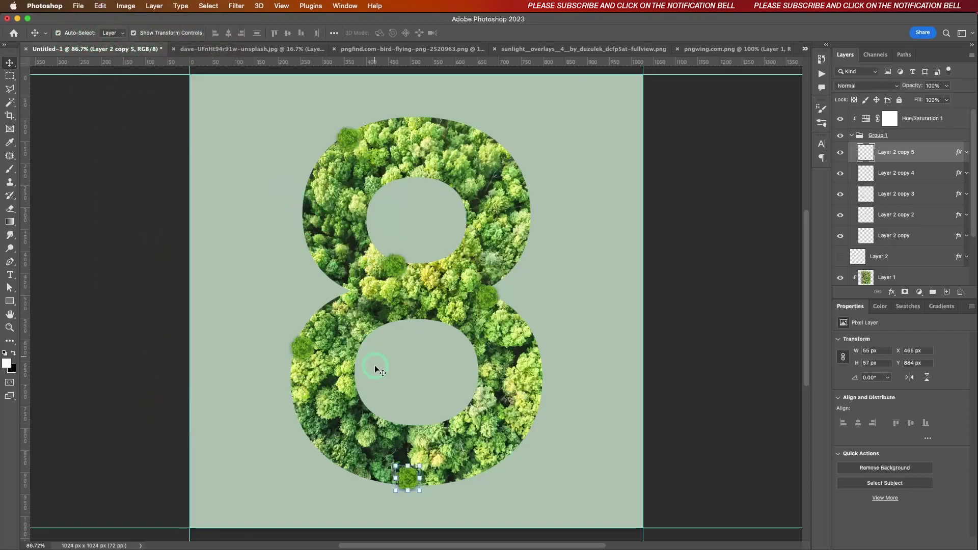
mouse_move(397, 479)
left_mouse_down()
mouse_move(383, 479)
mouse_move(402, 492)
left_mouse_up()
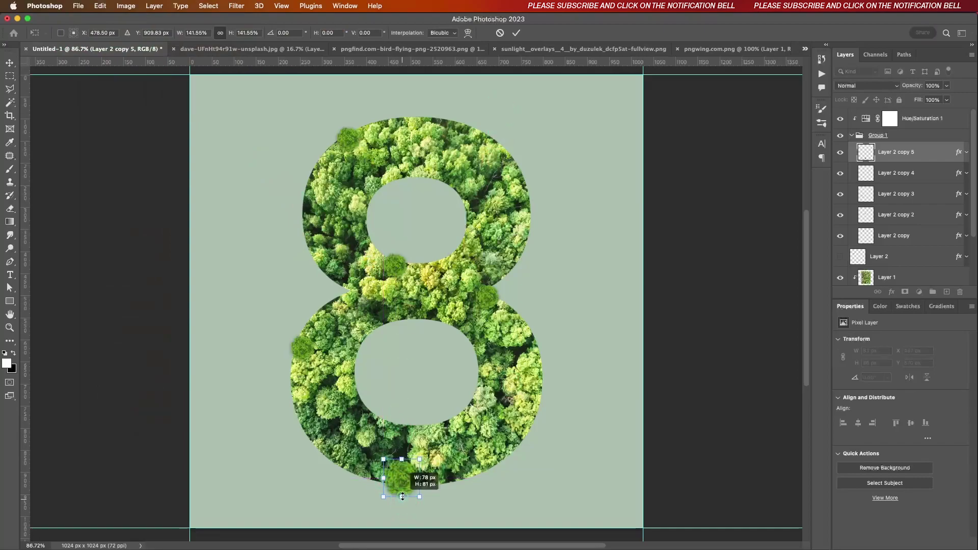
left_click(525, 36)
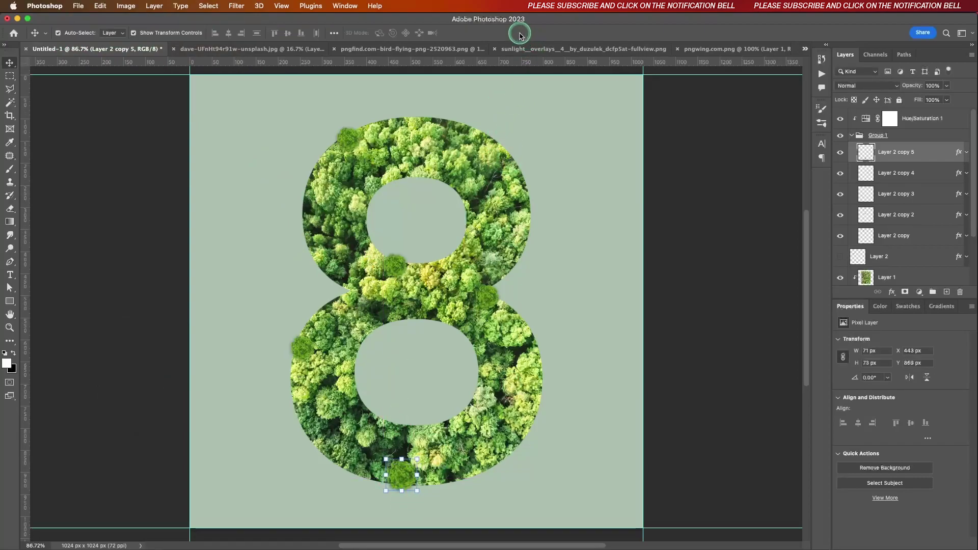
left_click(133, 33)
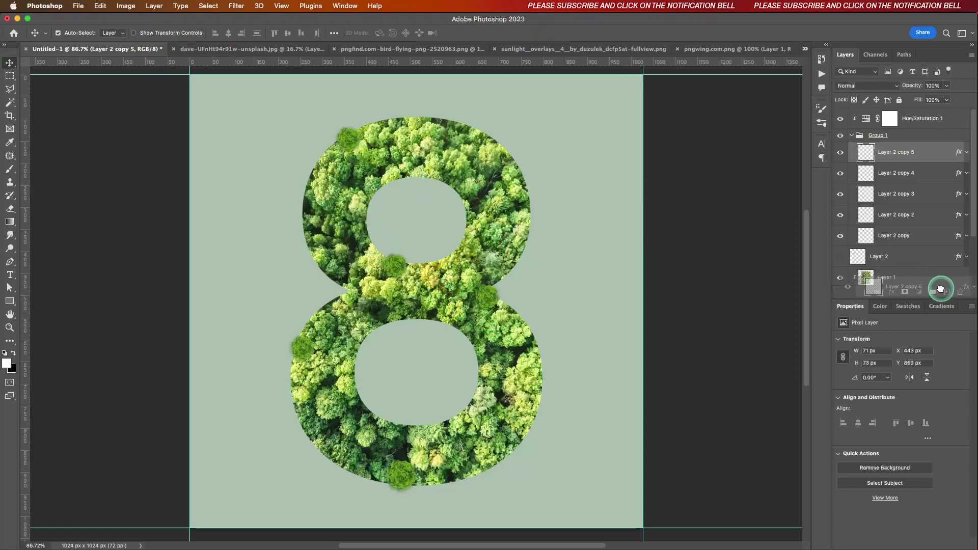
Place tree-clump copies at the 8's left waist and on its right side.
left_click_drag(880, 152, 947, 292)
left_click_drag(382, 465, 343, 277)
left_click(614, 286)
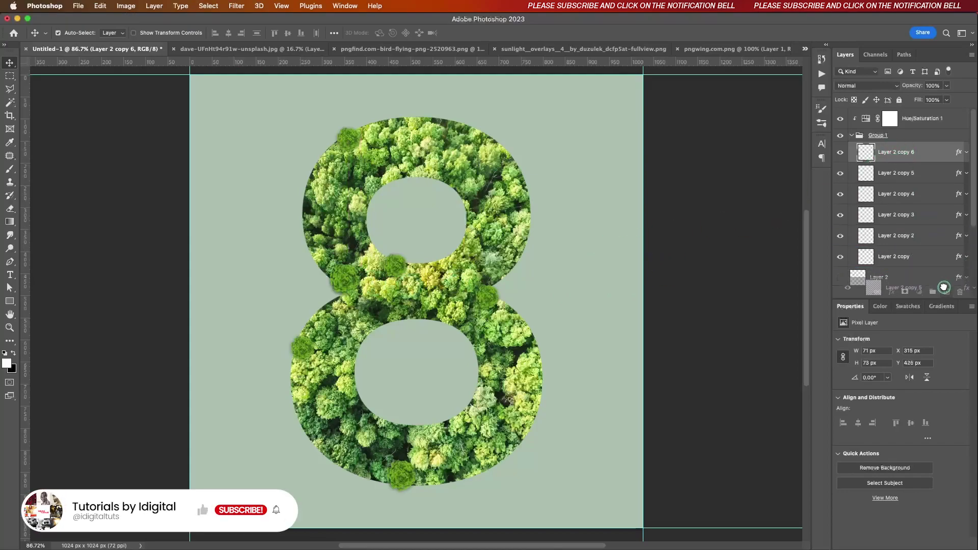
left_click_drag(899, 176, 947, 291)
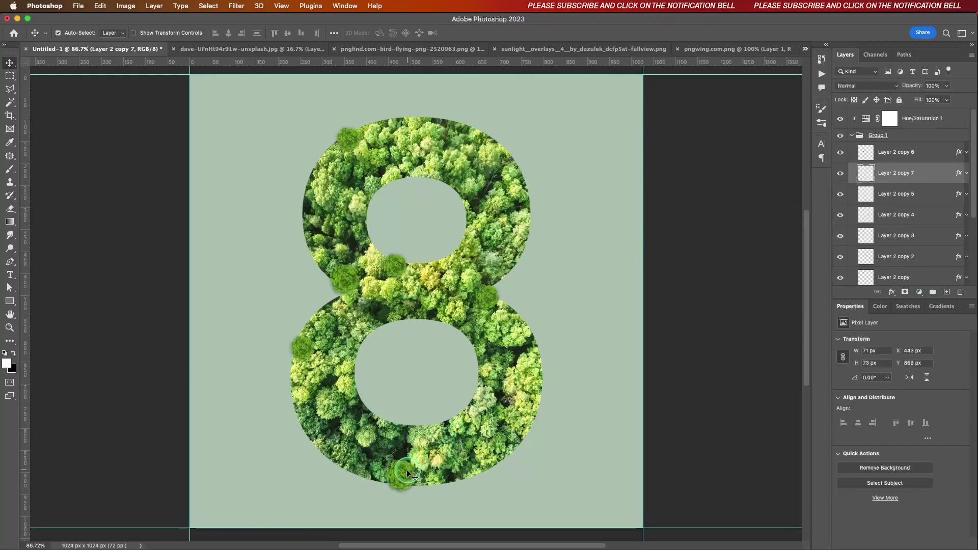
mouse_move(404, 472)
left_mouse_down()
mouse_move(509, 405)
mouse_move(489, 357)
left_mouse_up()
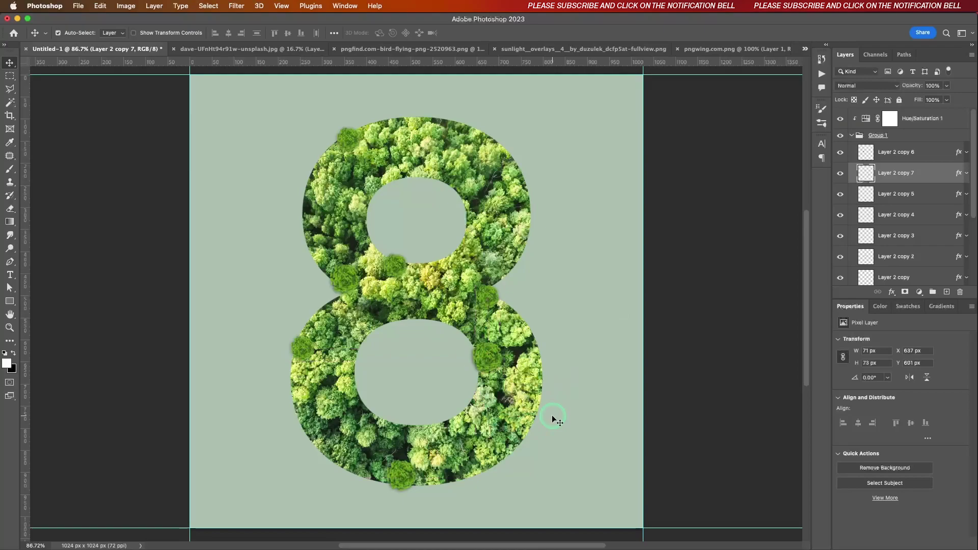
left_click(486, 298)
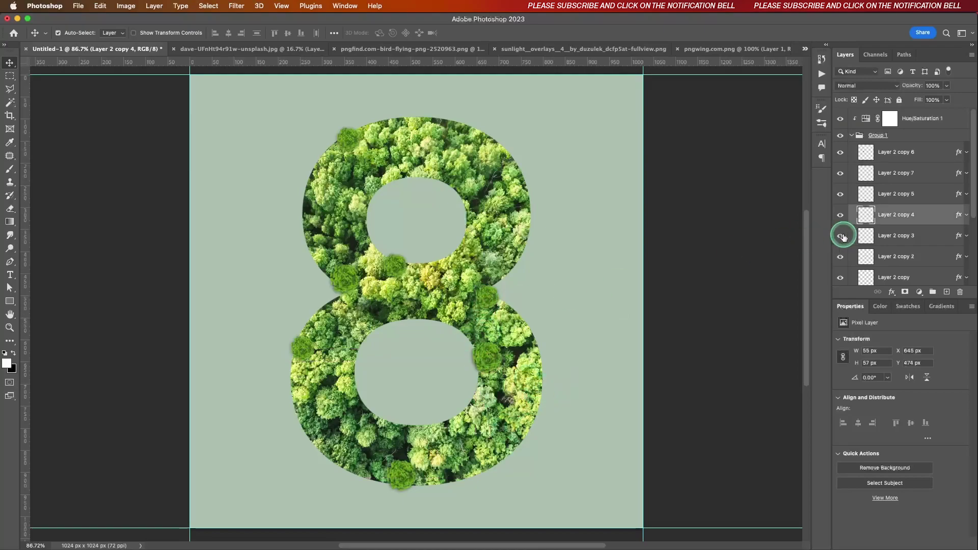
Add tree-clump copies on the top loop, its left inner edge, and the top of the 8.
left_click_drag(910, 214, 947, 292)
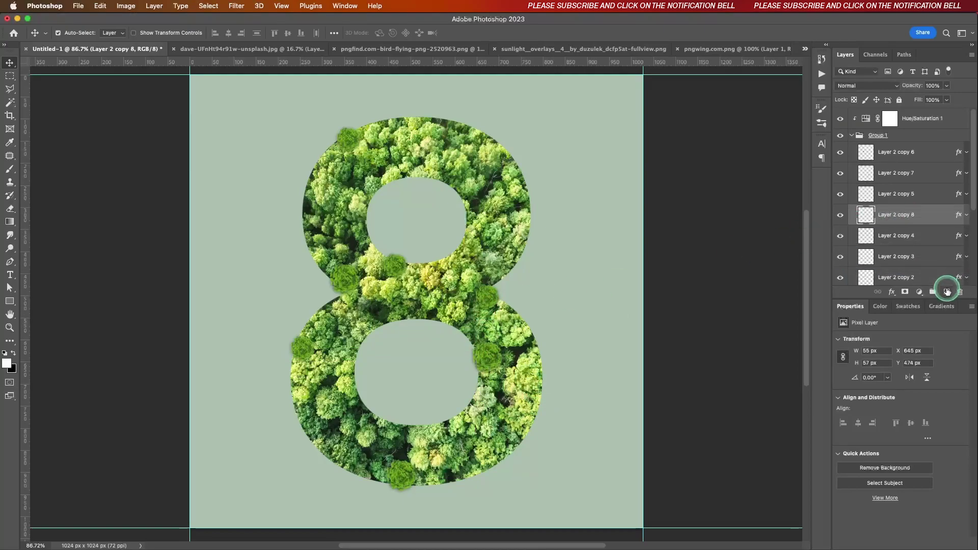
left_click(488, 300)
left_click_drag(485, 300, 472, 205)
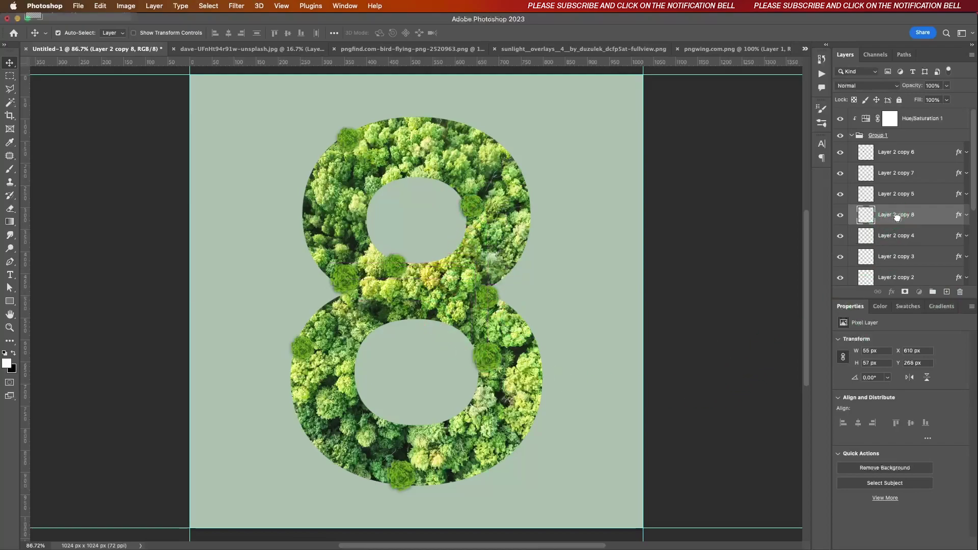
key("ctrl+j")
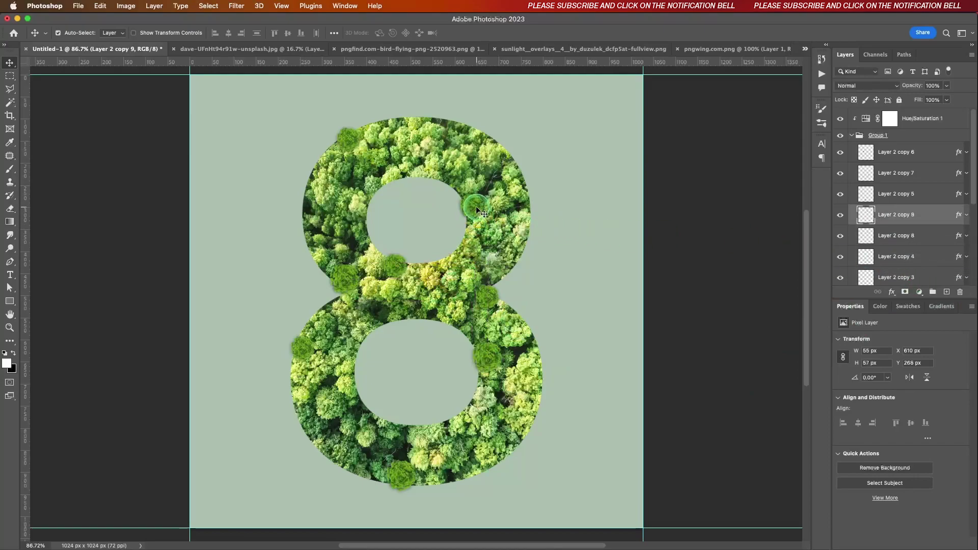
left_click_drag(475, 206, 361, 239)
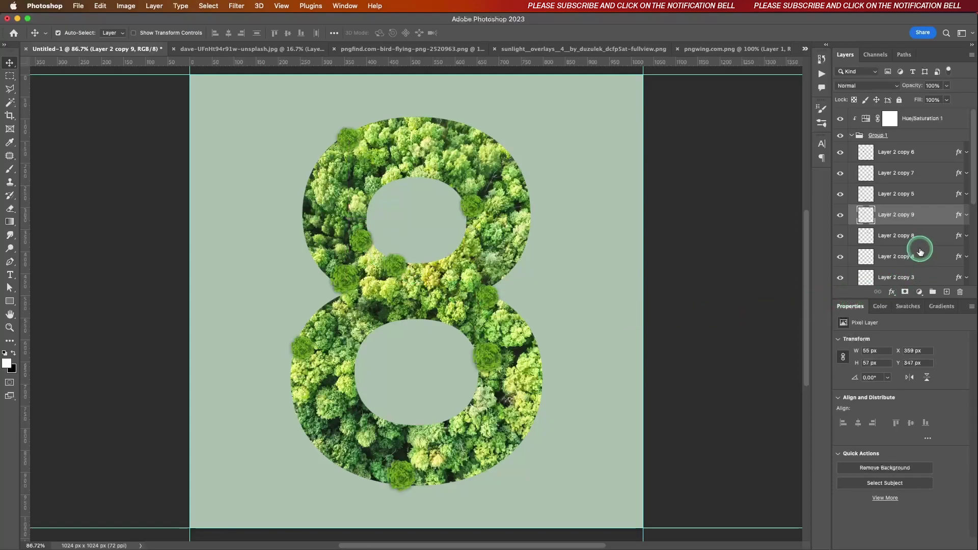
key("ctrl+j")
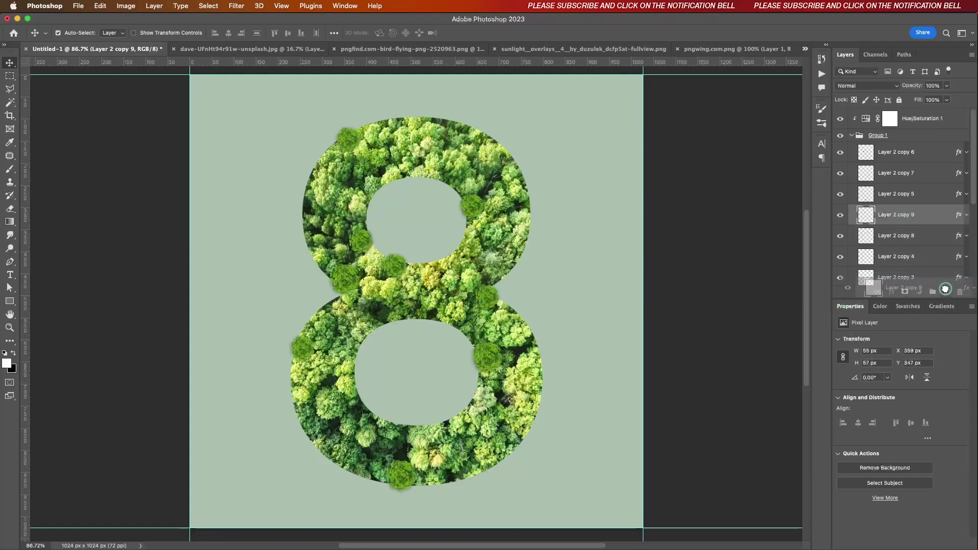
left_click_drag(362, 246, 449, 132)
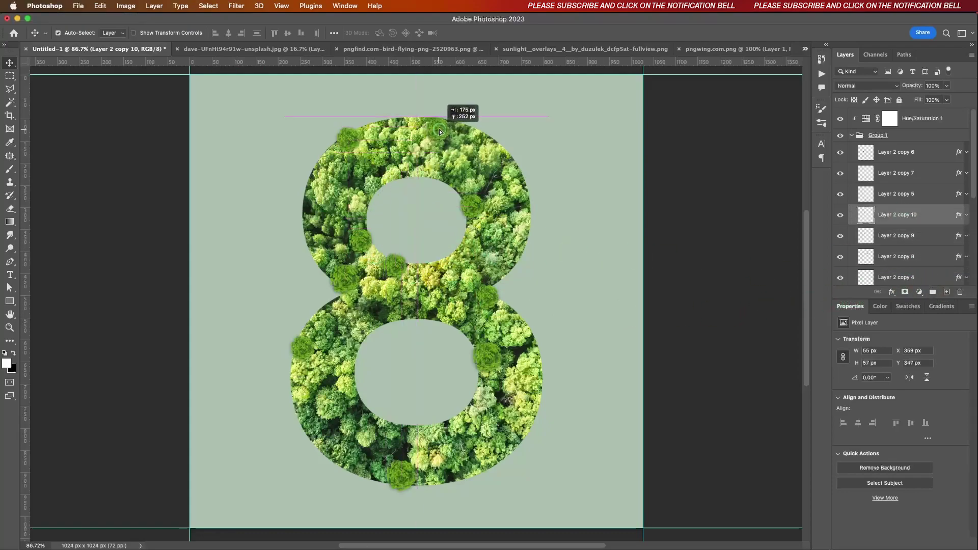
left_click(684, 228)
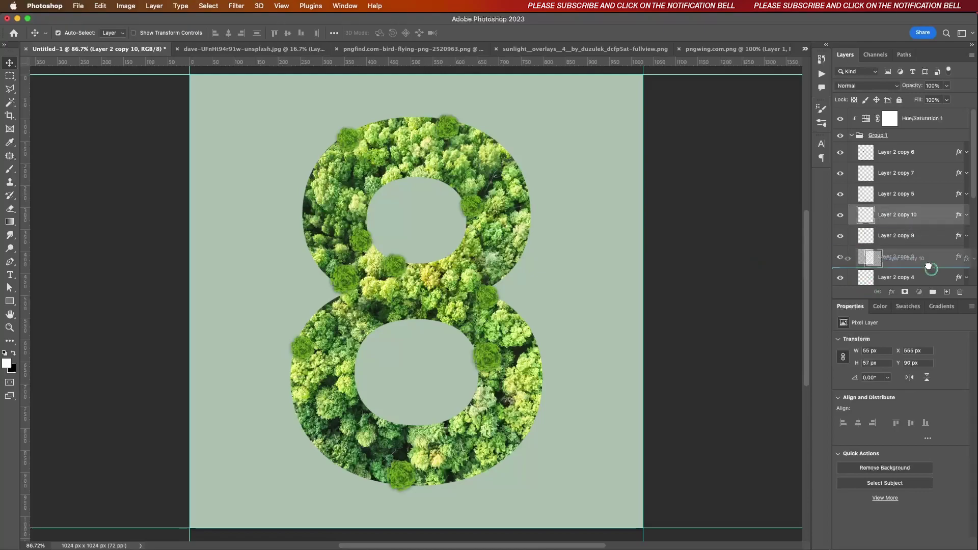
Add three more tree-clump copies around the top loop's right and left edges.
left_click_drag(897, 218, 946, 292)
mouse_move(444, 129)
left_mouse_down()
mouse_move(420, 140)
mouse_move(503, 265)
left_mouse_up()
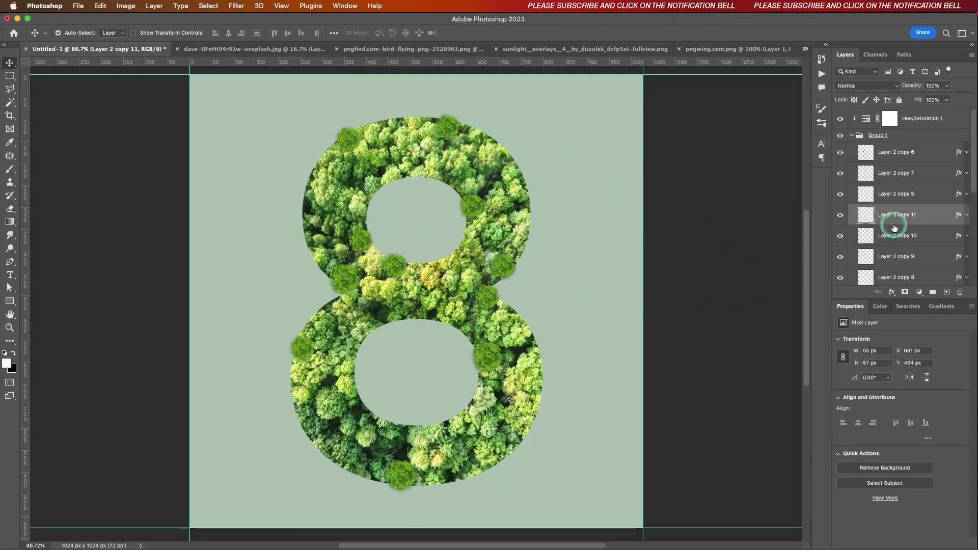
left_click_drag(911, 214, 946, 293)
left_click_drag(497, 266, 517, 214)
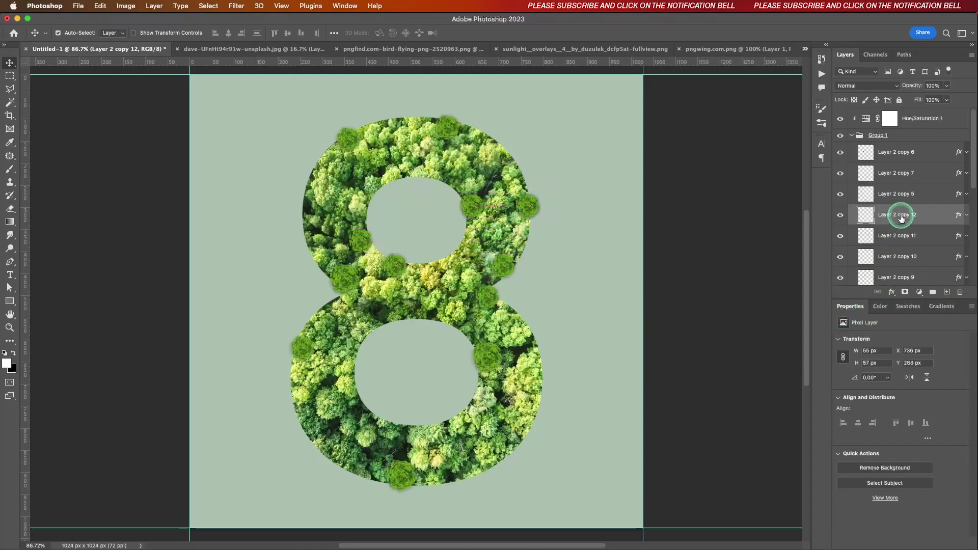
left_click_drag(897, 215, 946, 292)
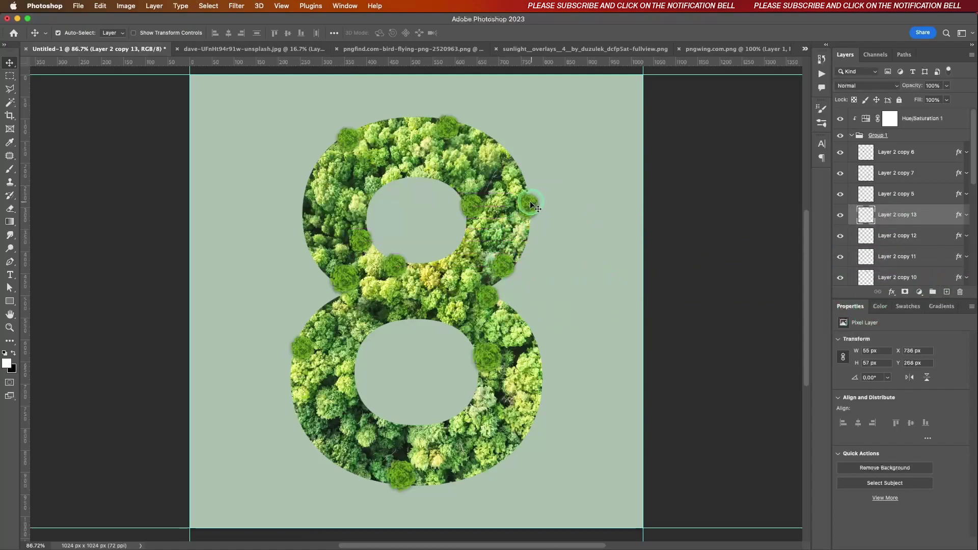
left_click_drag(531, 205, 309, 208)
Place three tree-clump copies along the 8's lower-left edge and toward its waist.
scroll(489, 257, "down", 2)
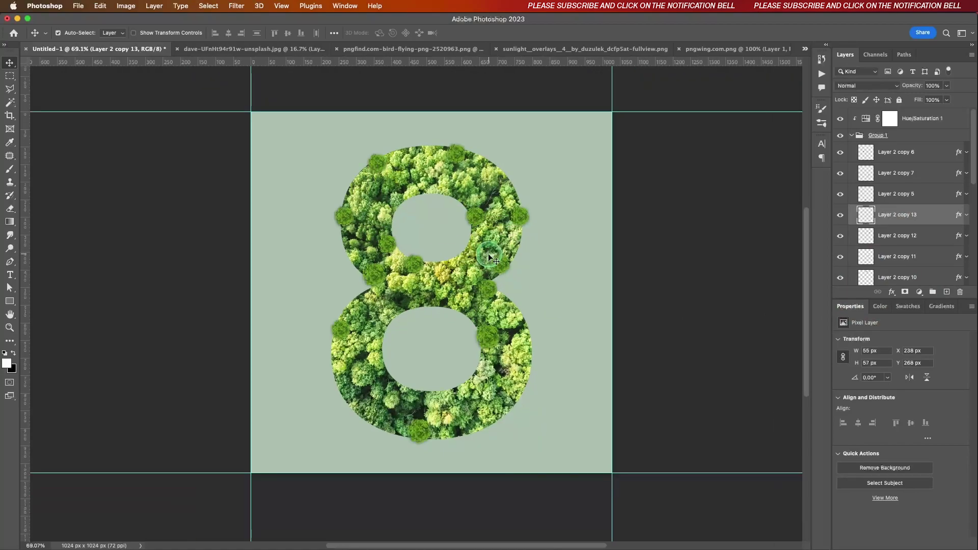
scroll(490, 257, "up", 1)
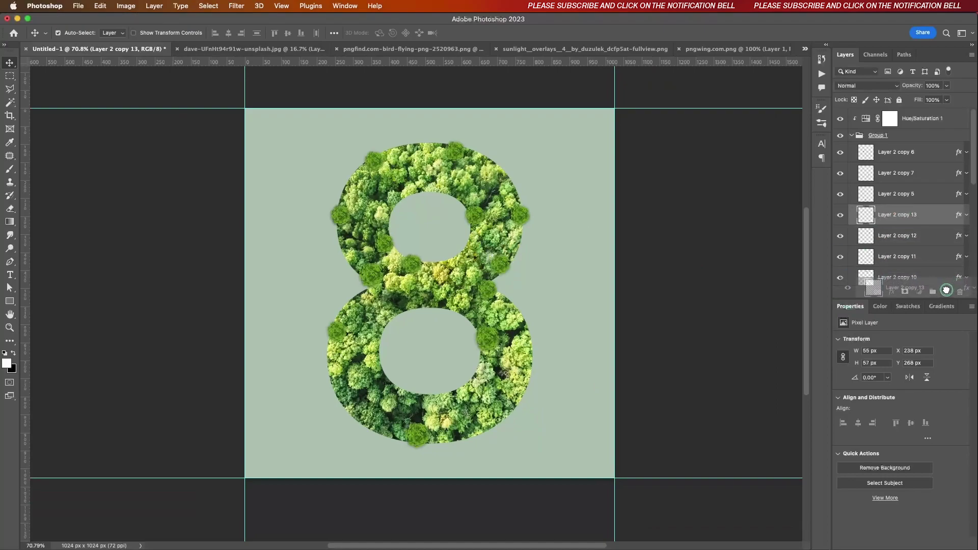
left_click_drag(901, 219, 946, 292)
left_click_drag(374, 215, 362, 398)
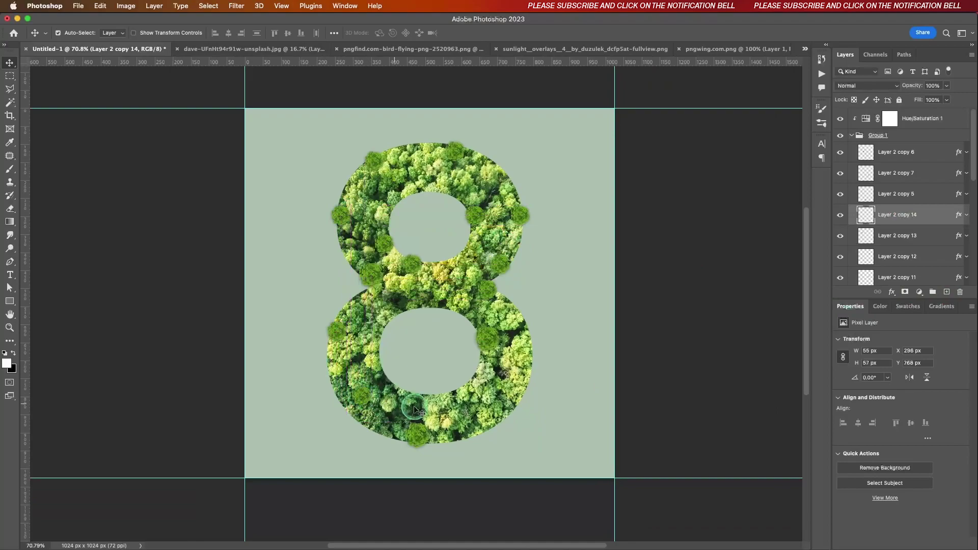
left_click_drag(905, 214, 947, 292)
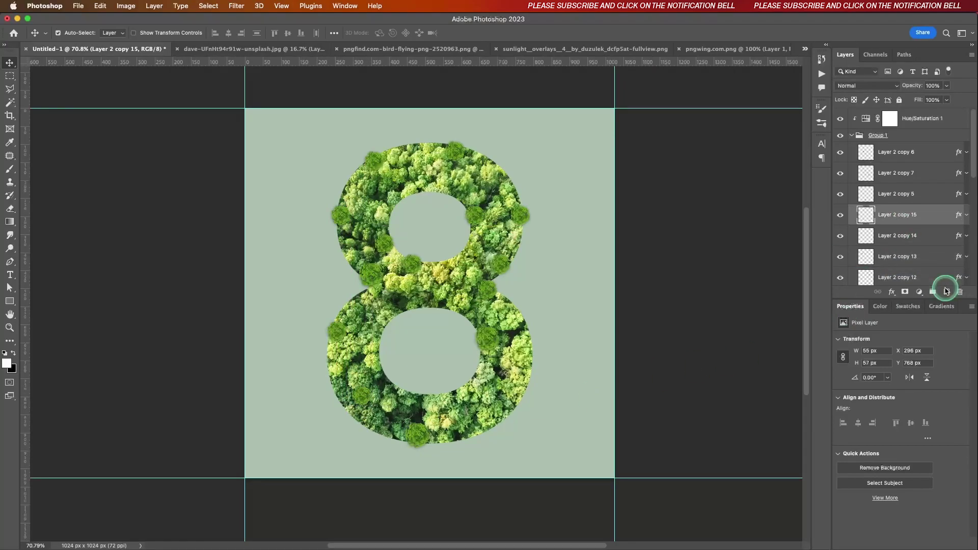
left_click_drag(381, 377, 374, 393)
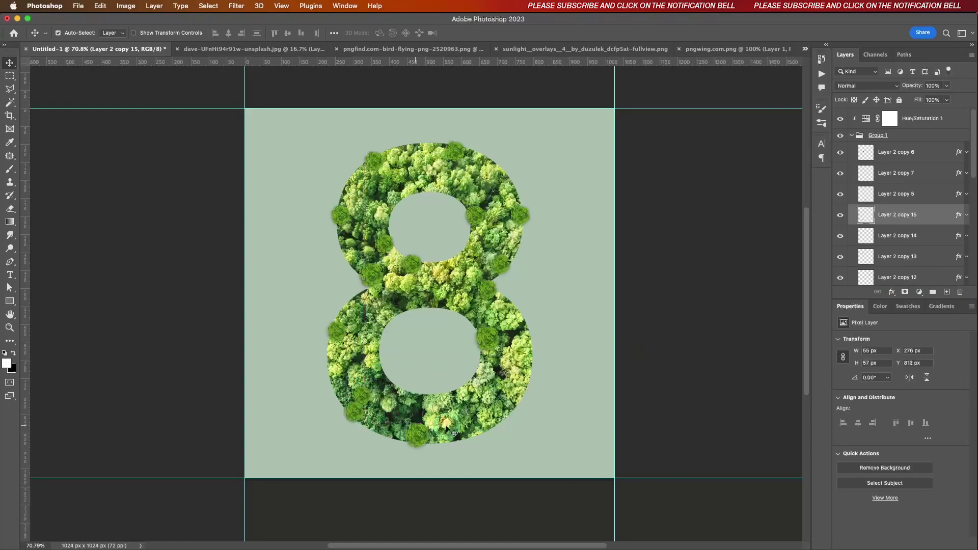
left_click_drag(901, 215, 947, 292)
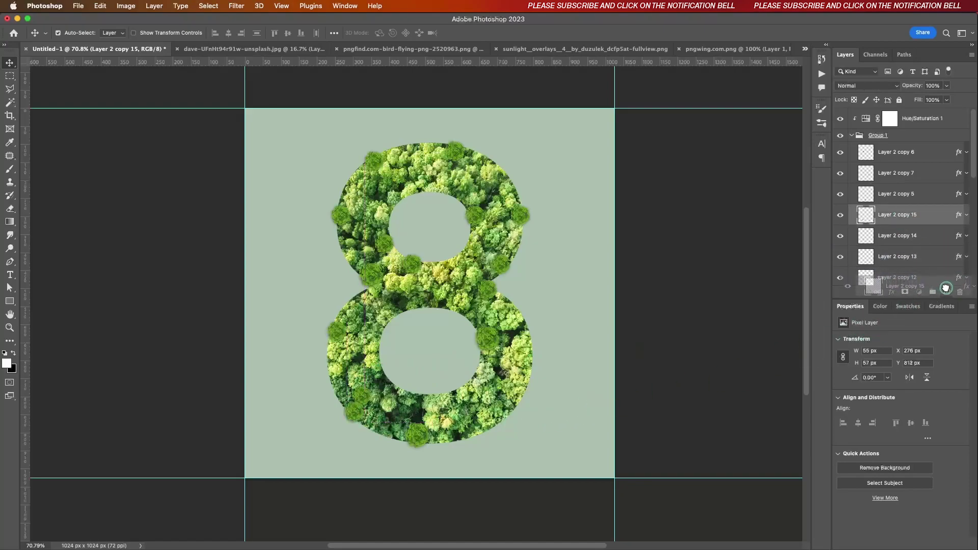
left_click_drag(359, 414, 406, 314)
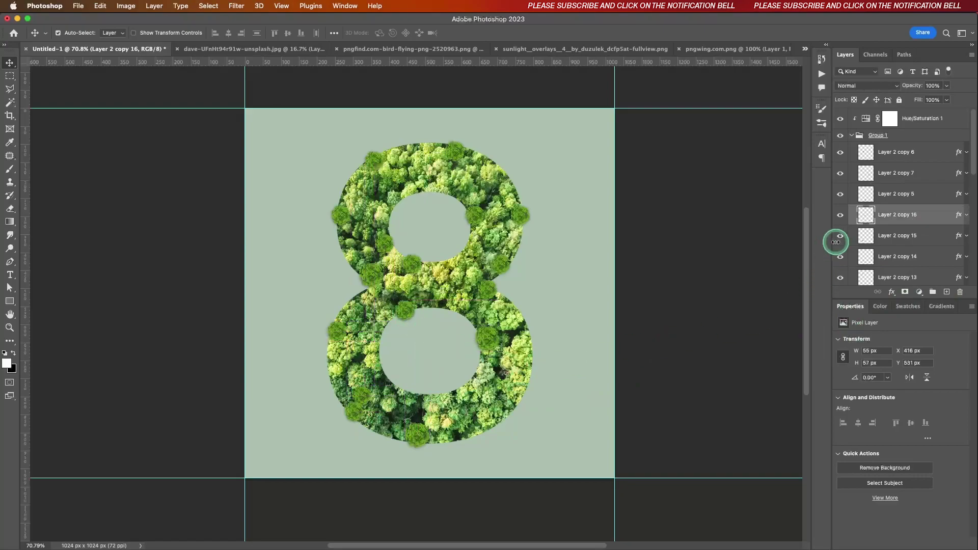
Add tree-clump copies on the lower loop's bottom and left side, nudging the waist clump up.
left_click(912, 215)
left_click_drag(912, 214, 946, 291)
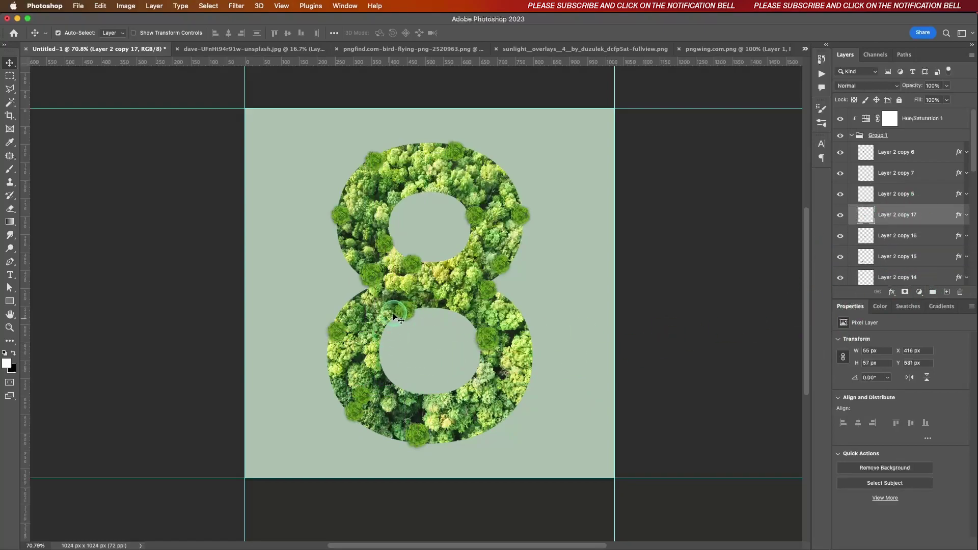
left_click_drag(402, 312, 392, 307)
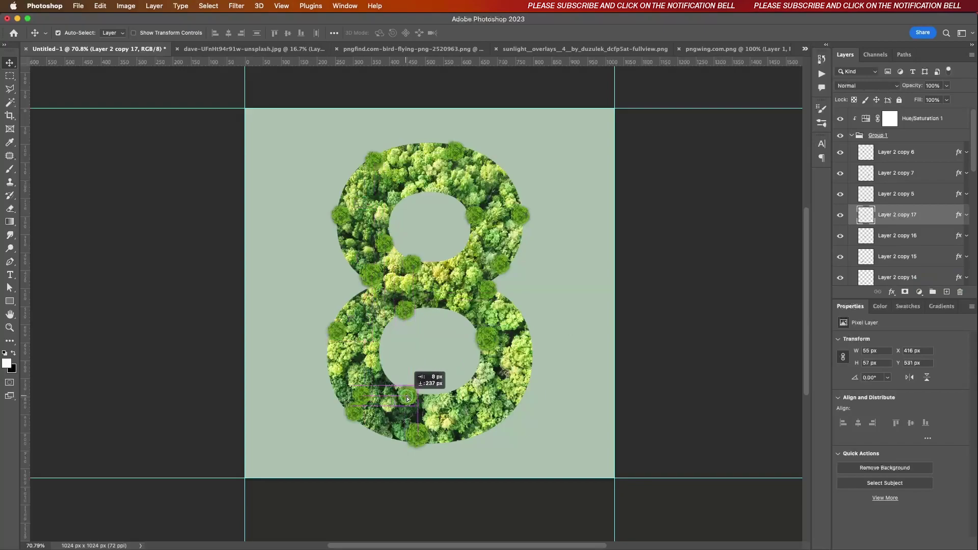
left_click_drag(389, 392, 418, 405)
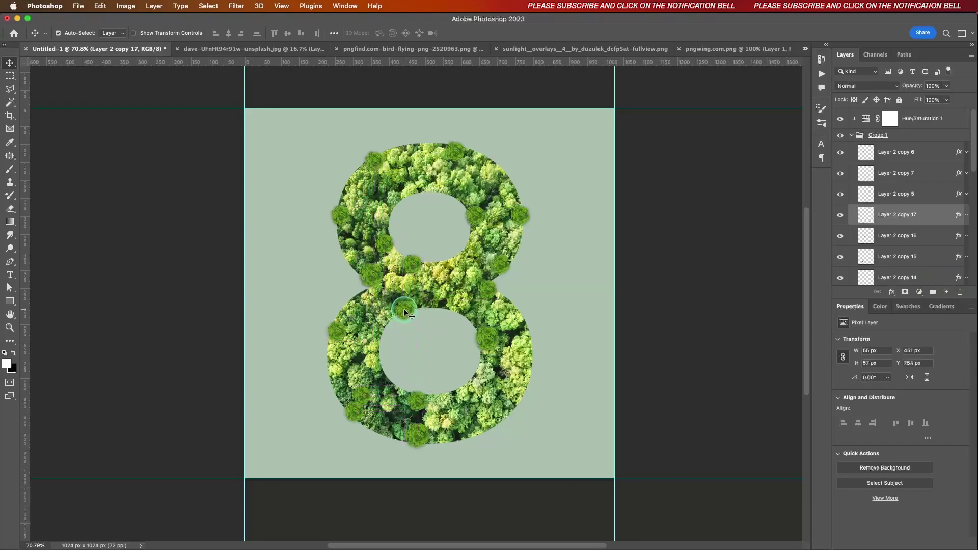
left_click_drag(403, 309, 403, 301)
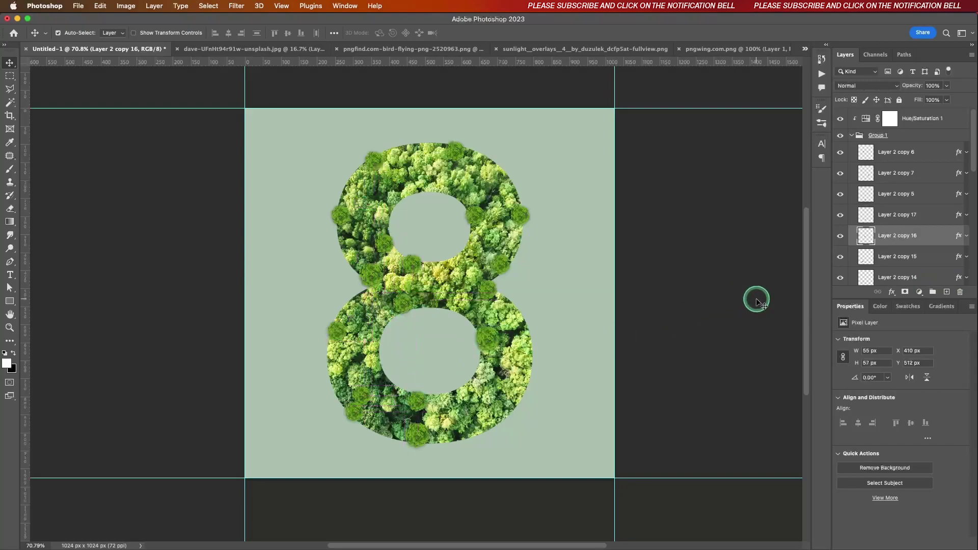
left_click_drag(892, 239, 946, 291)
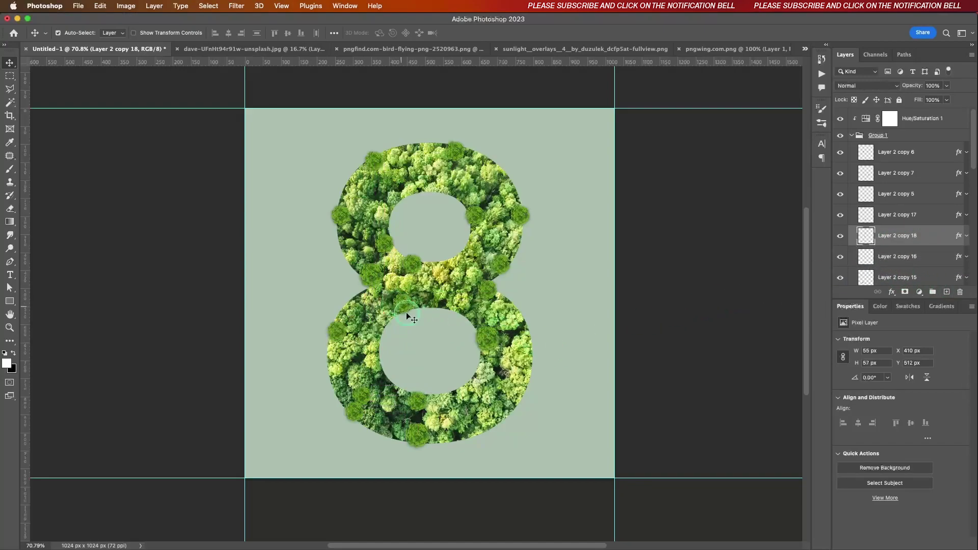
left_click_drag(420, 402, 418, 403)
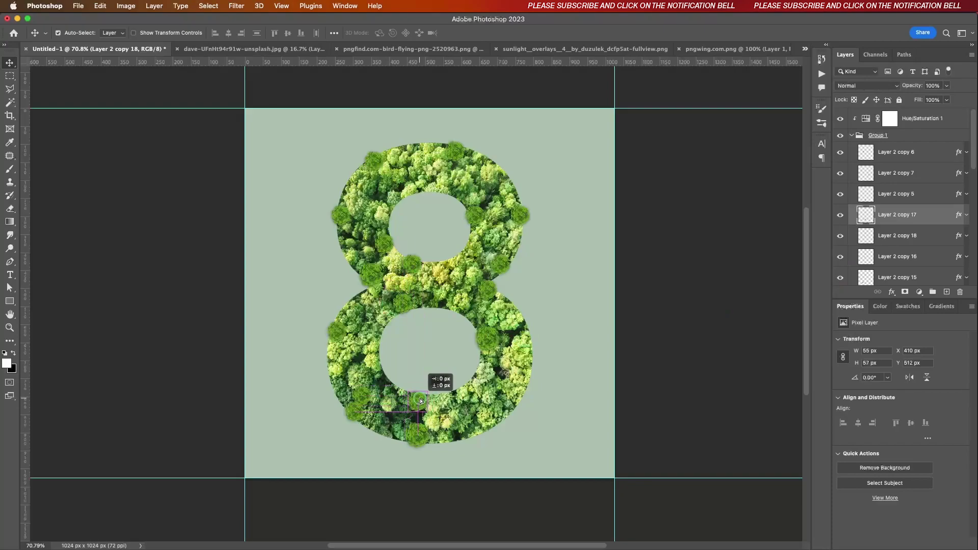
left_click_drag(410, 310, 386, 383)
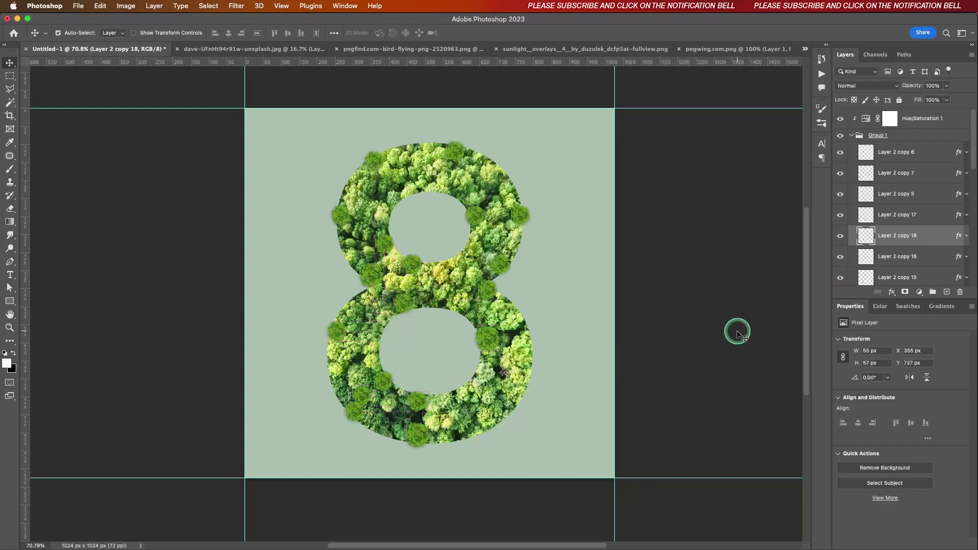
Add tree-clump copies on the lower loop's right side and along the 8's bottom edge.
left_click_drag(897, 236, 946, 292)
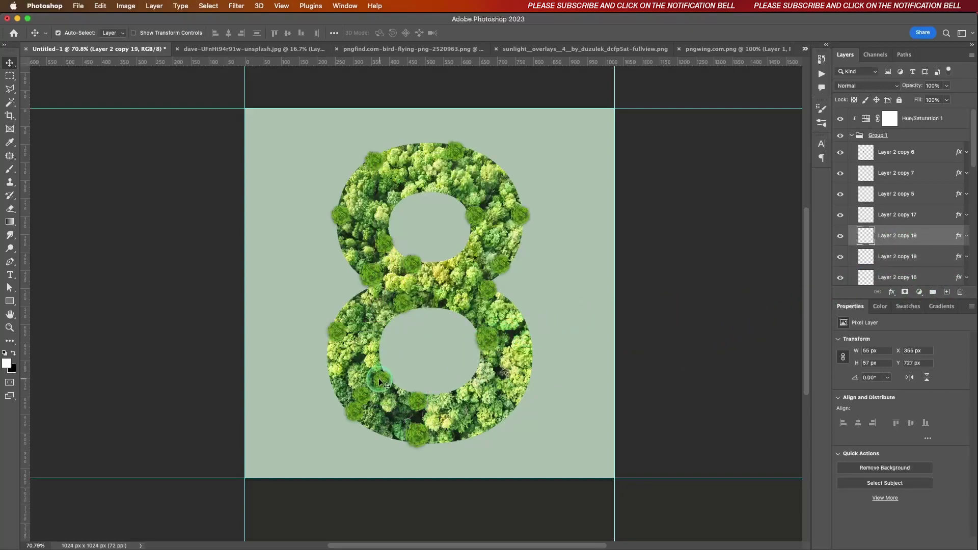
left_click_drag(381, 382, 520, 328)
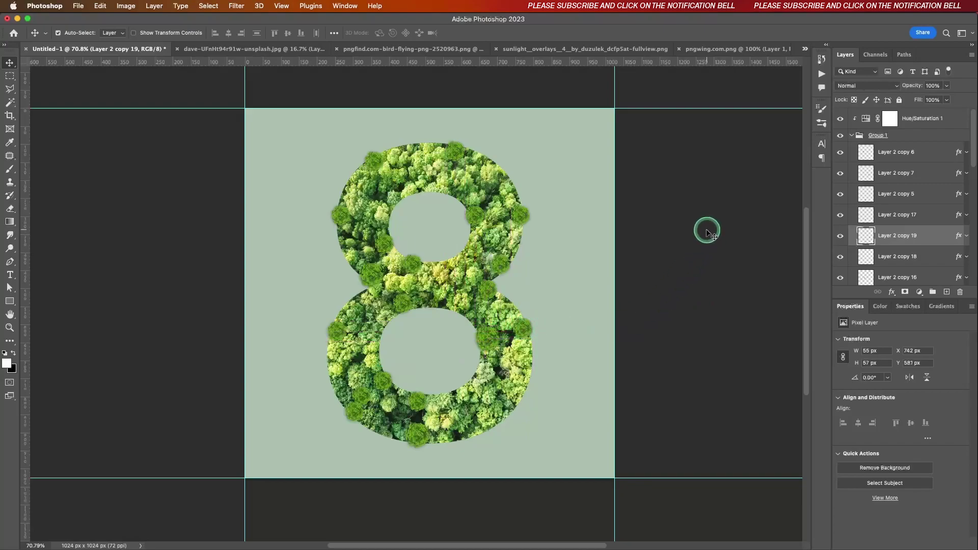
left_click(877, 233)
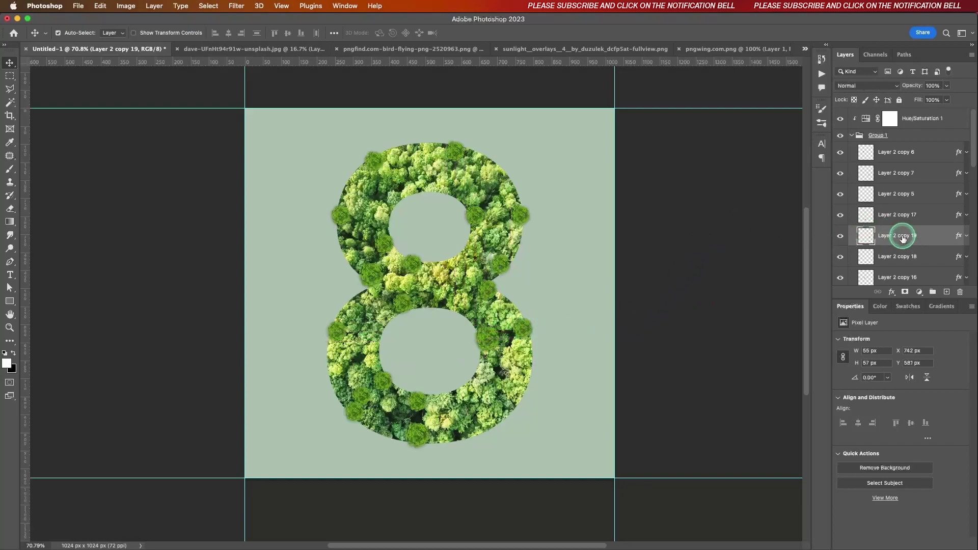
left_click_drag(903, 238, 946, 291)
mouse_move(526, 328)
left_mouse_down()
mouse_move(535, 367)
mouse_move(514, 403)
left_mouse_up()
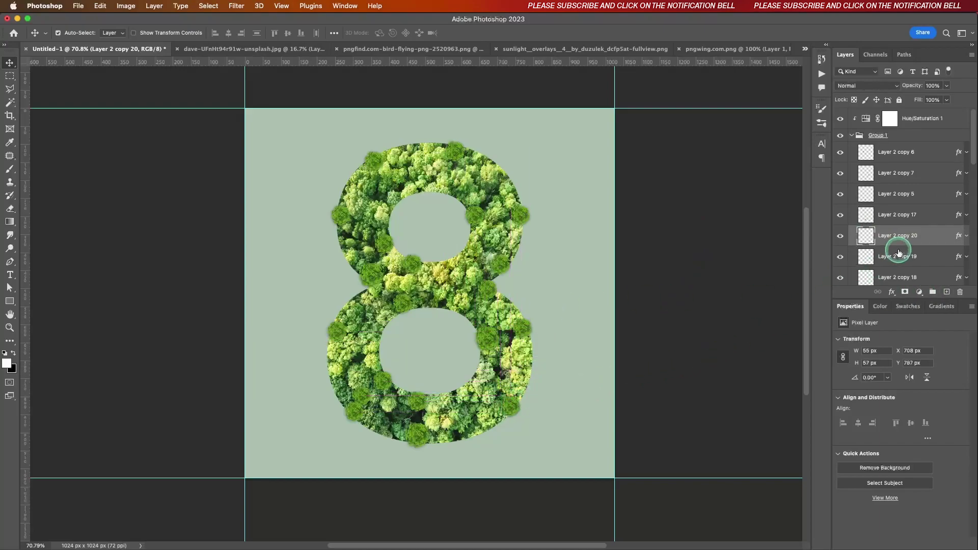
left_click_drag(898, 237, 945, 292)
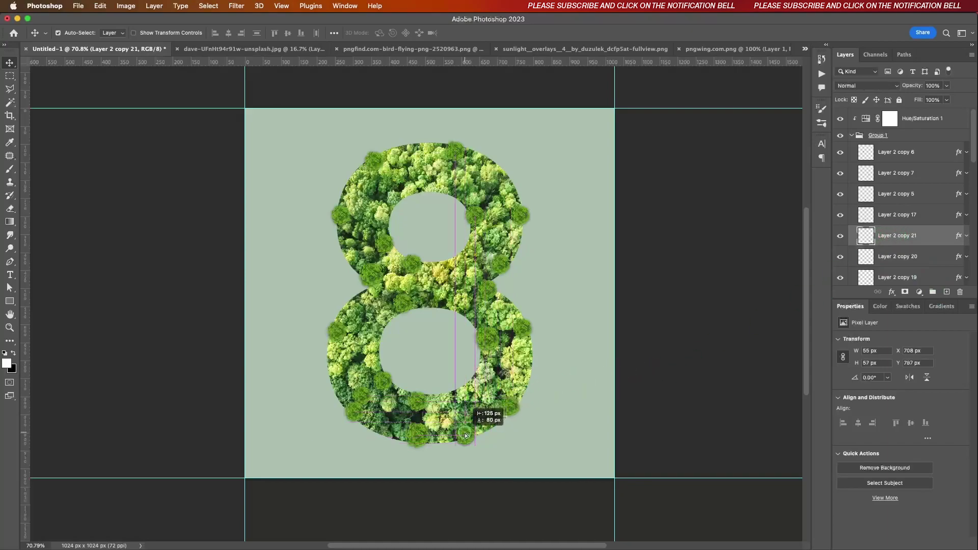
left_click_drag(503, 413, 460, 433)
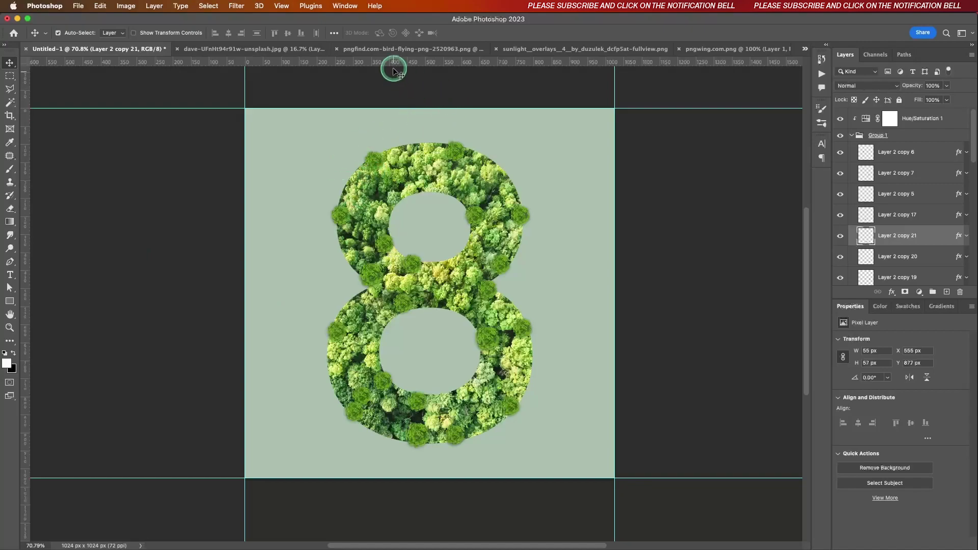
Bring the sunlight_overlays glow image into Untitled-1 as the top layer.
left_click(535, 50)
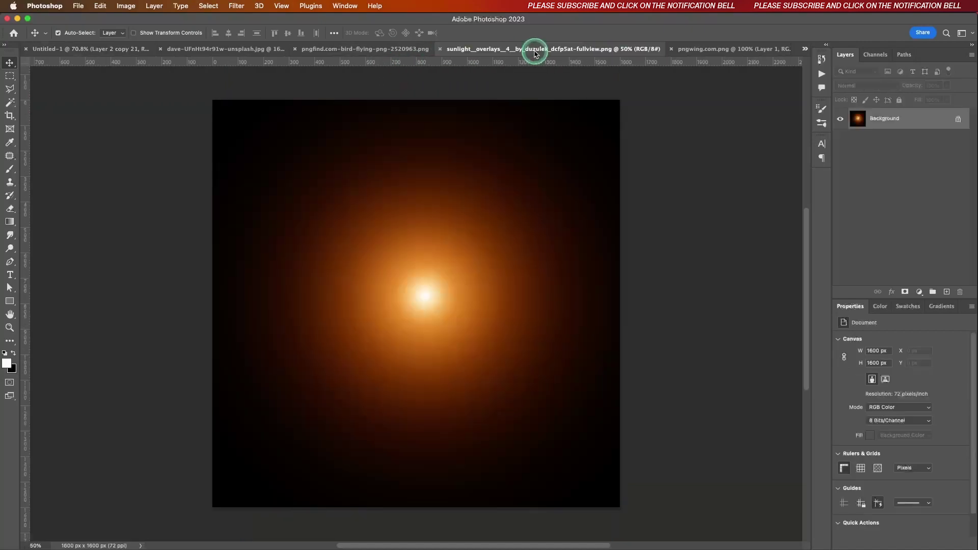
left_click(951, 116)
mouse_move(408, 260)
left_mouse_down()
mouse_move(139, 106)
mouse_move(103, 53)
mouse_move(307, 220)
left_mouse_up()
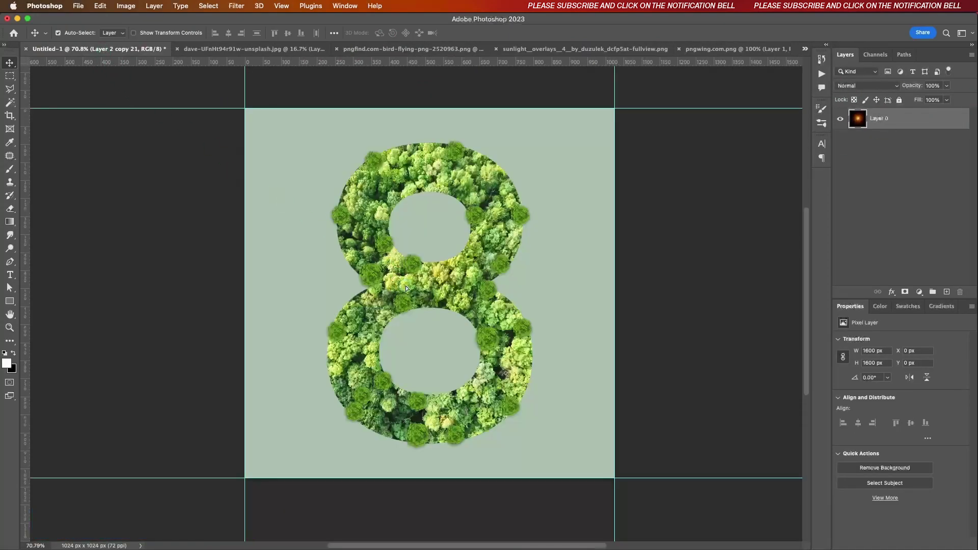
left_click_drag(406, 288, 403, 286)
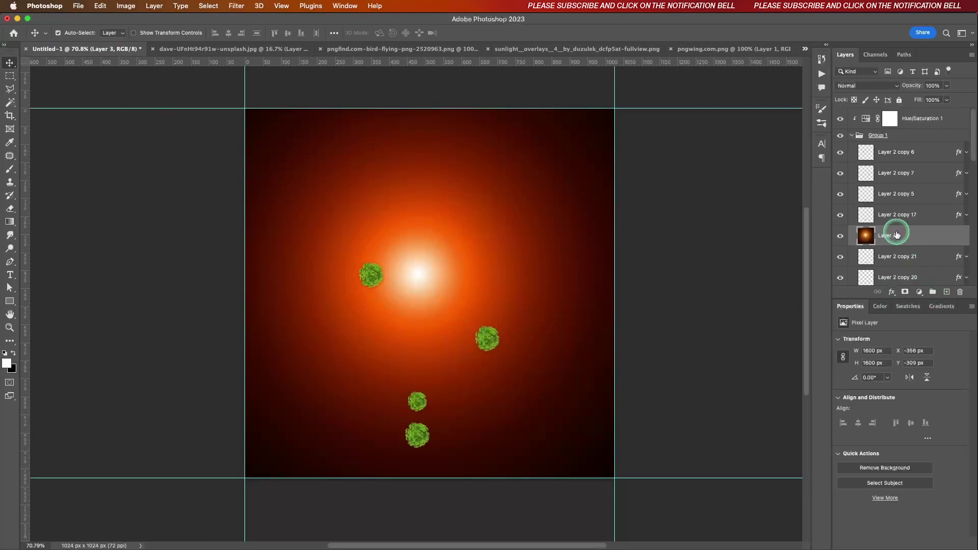
left_click_drag(895, 232, 911, 113)
Collapse Group 1 to shorten the layer list.
left_click(849, 157)
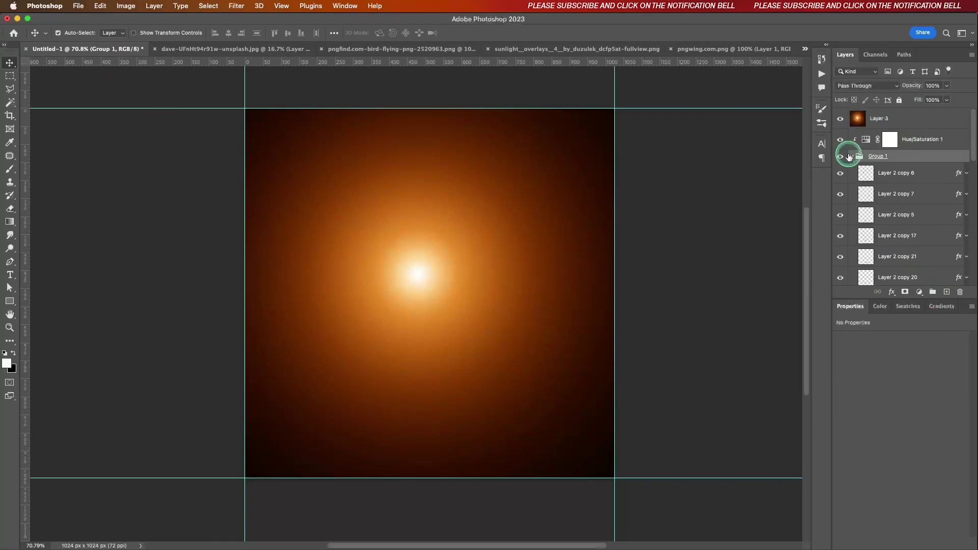
left_click(852, 156)
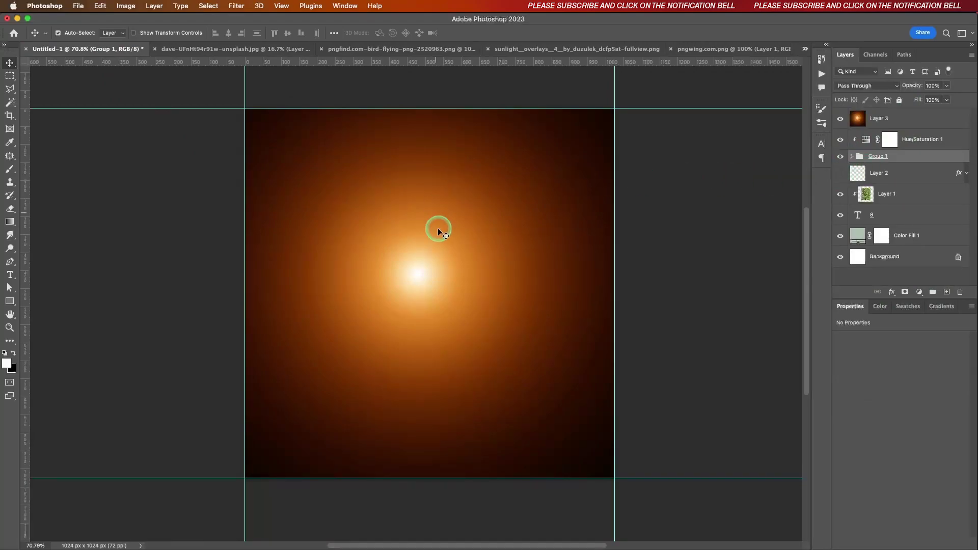
left_click(100, 6)
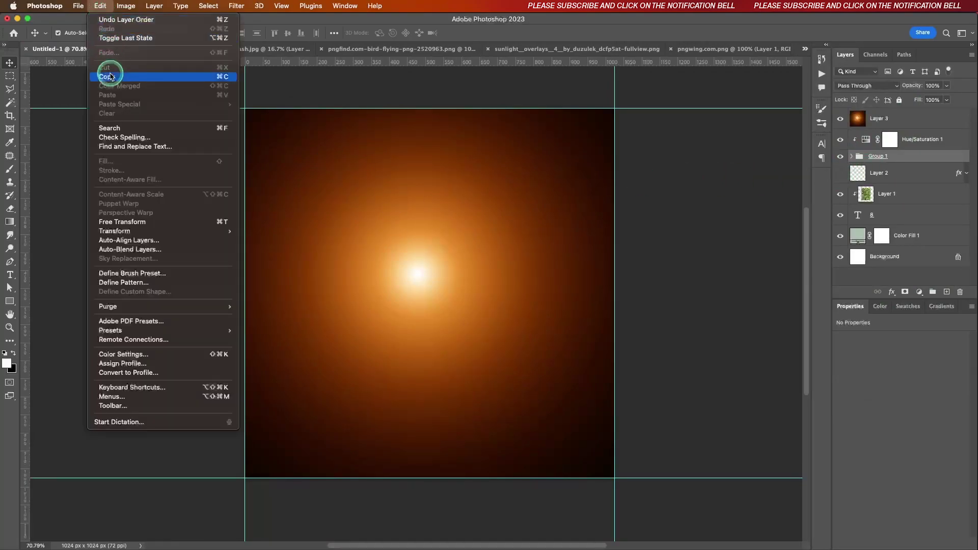
Scale the Layer 3 glow down to about 55% and centre it over the 8.
left_click(124, 222)
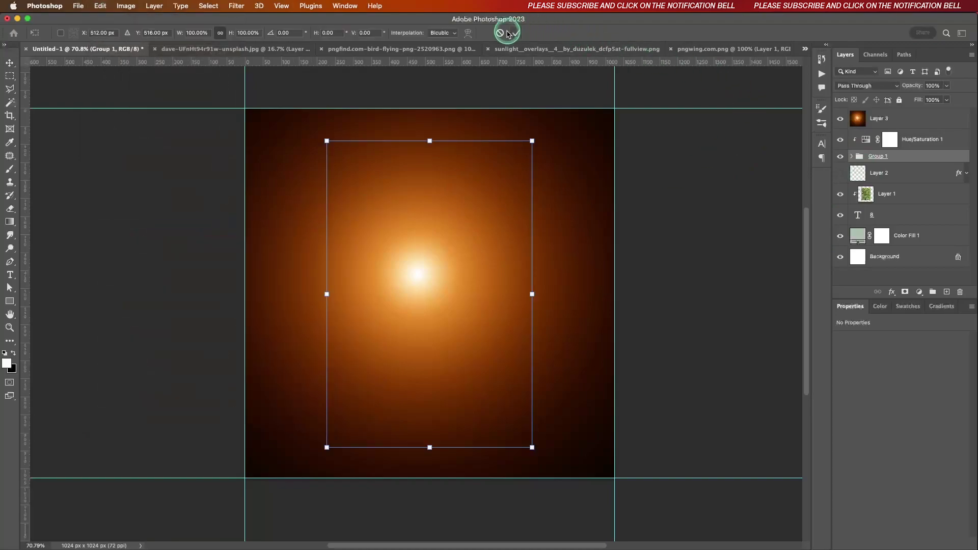
left_click(516, 32)
left_click(898, 118)
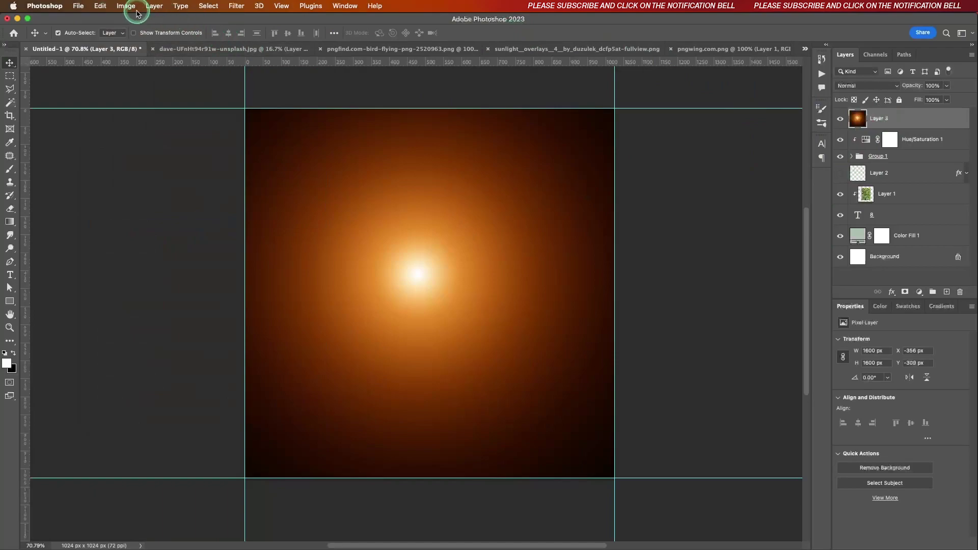
left_click(100, 5)
left_click(140, 221)
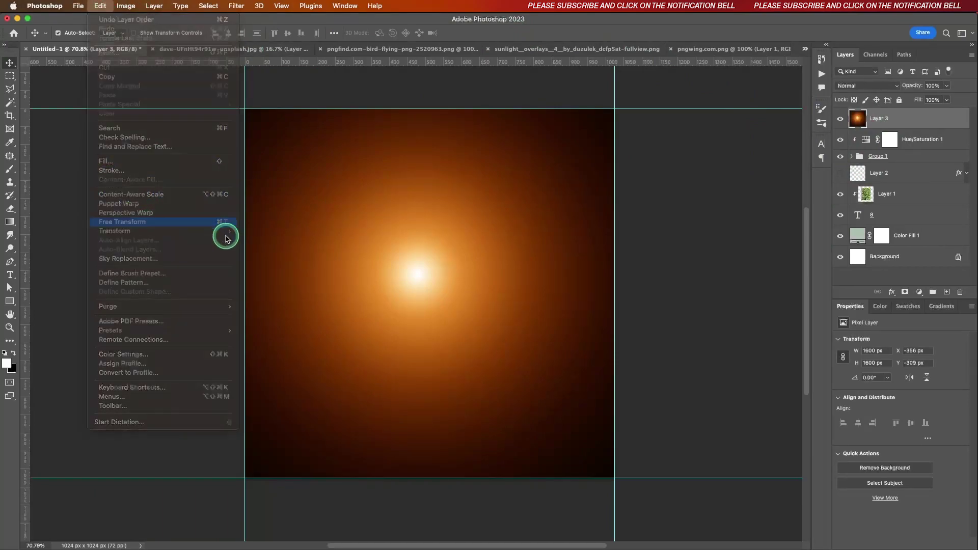
left_click_drag(117, 287, 470, 292)
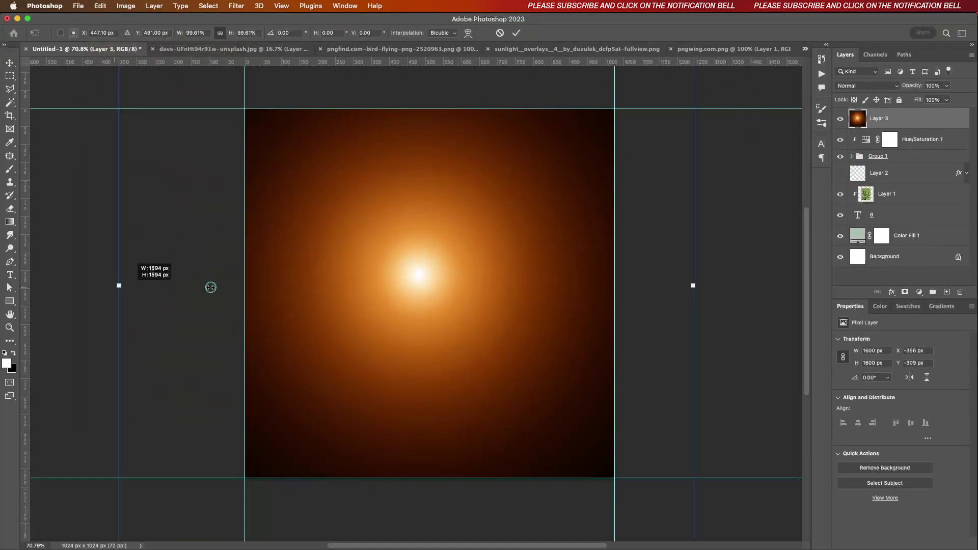
left_click_drag(530, 286, 377, 280)
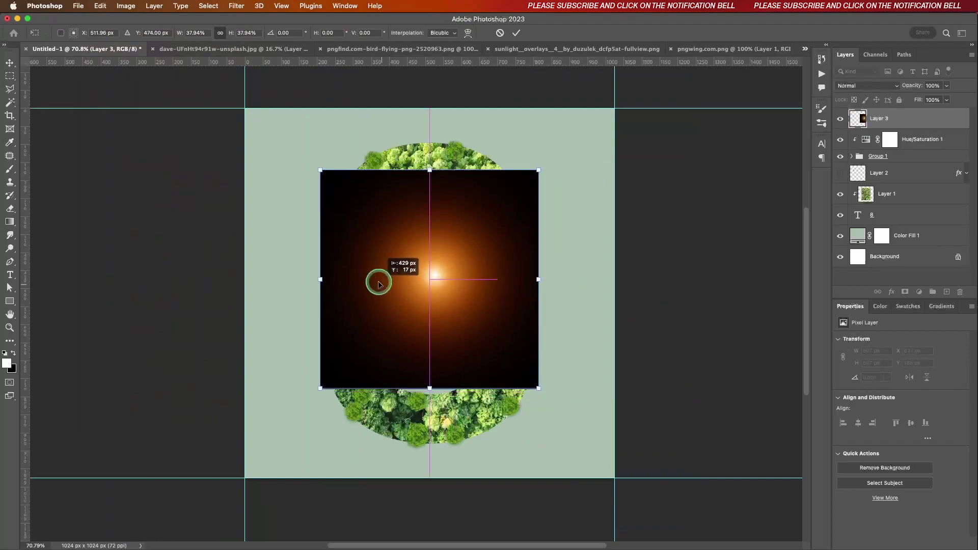
left_click_drag(230, 33, 240, 38)
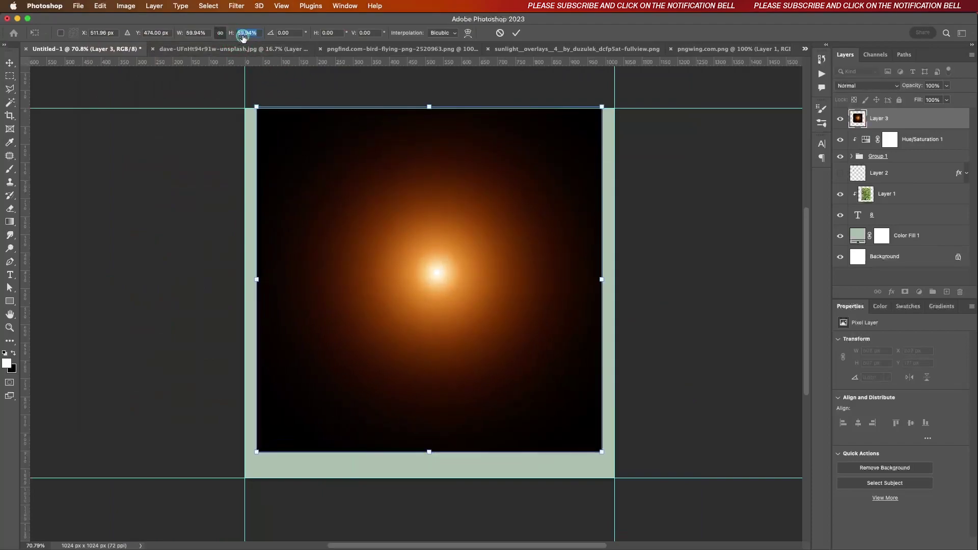
left_click(517, 33)
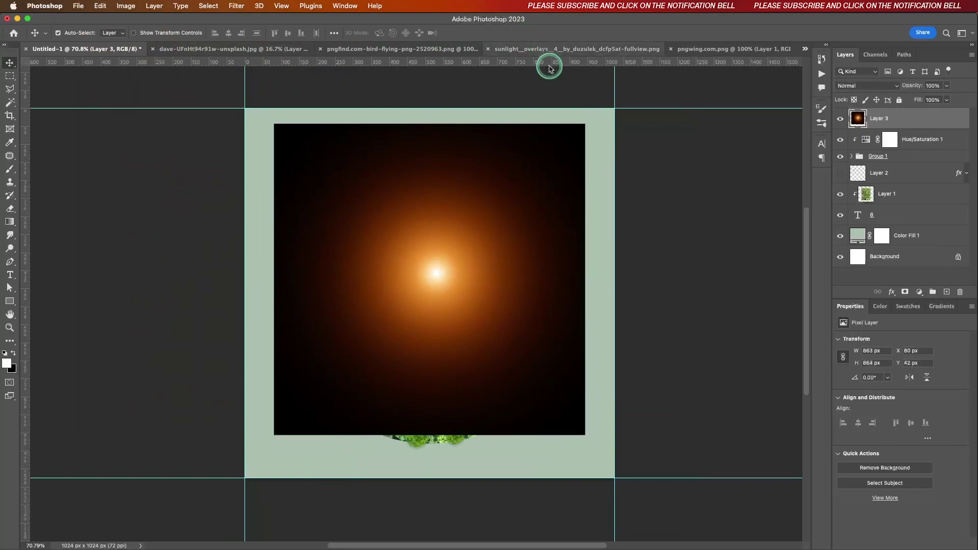
left_click(874, 85)
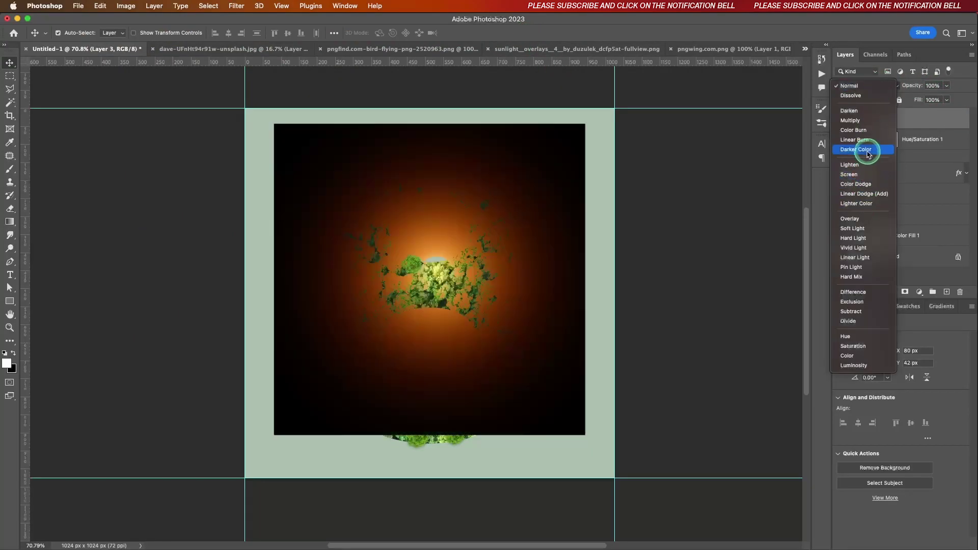
Switch the glow to Screen blending and enlarge it to about 138% over the 8's upper loop.
left_click(849, 177)
mouse_move(459, 266)
left_mouse_down()
mouse_move(461, 243)
mouse_move(431, 253)
mouse_move(505, 277)
mouse_move(384, 238)
mouse_move(348, 184)
mouse_move(430, 249)
left_mouse_up()
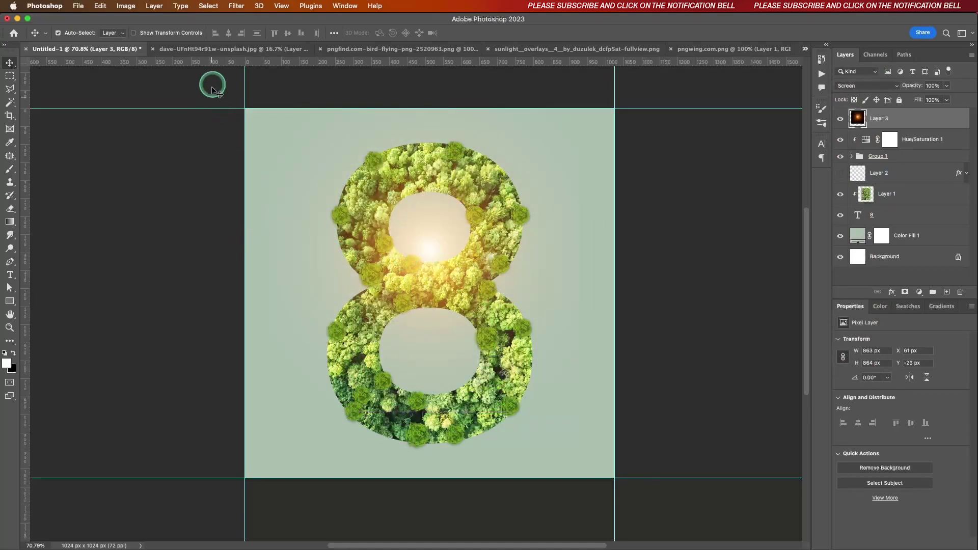
left_click(134, 33)
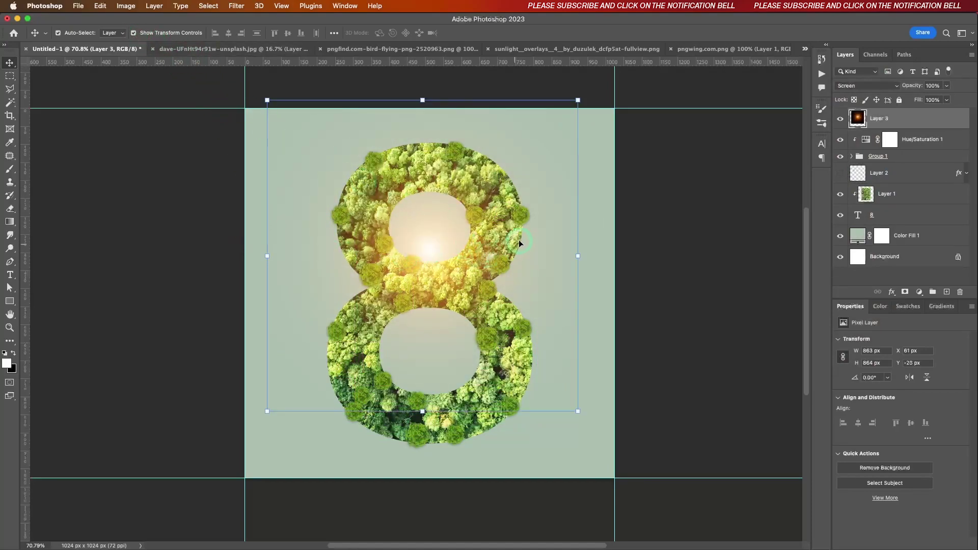
left_click_drag(581, 256, 698, 253)
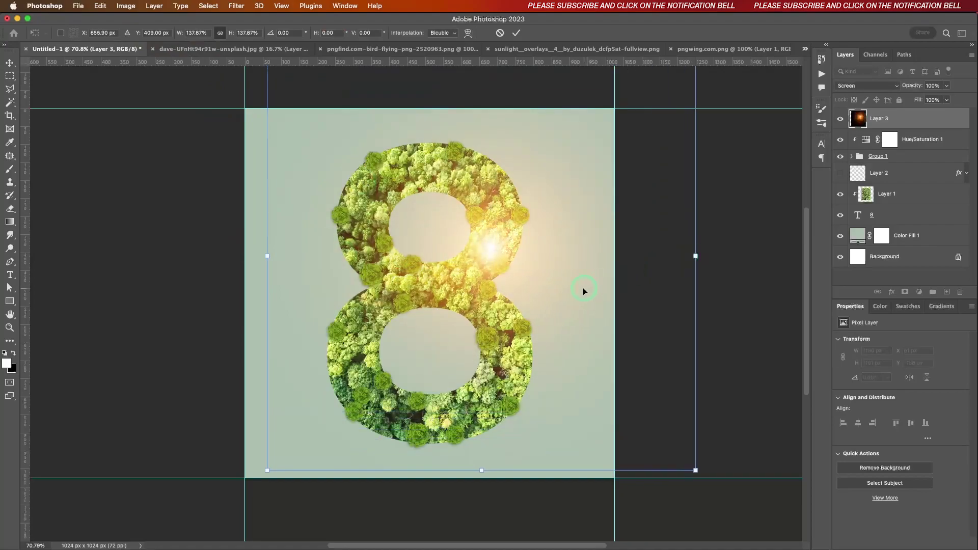
mouse_move(582, 289)
left_mouse_down()
mouse_move(513, 291)
mouse_move(517, 299)
left_mouse_up()
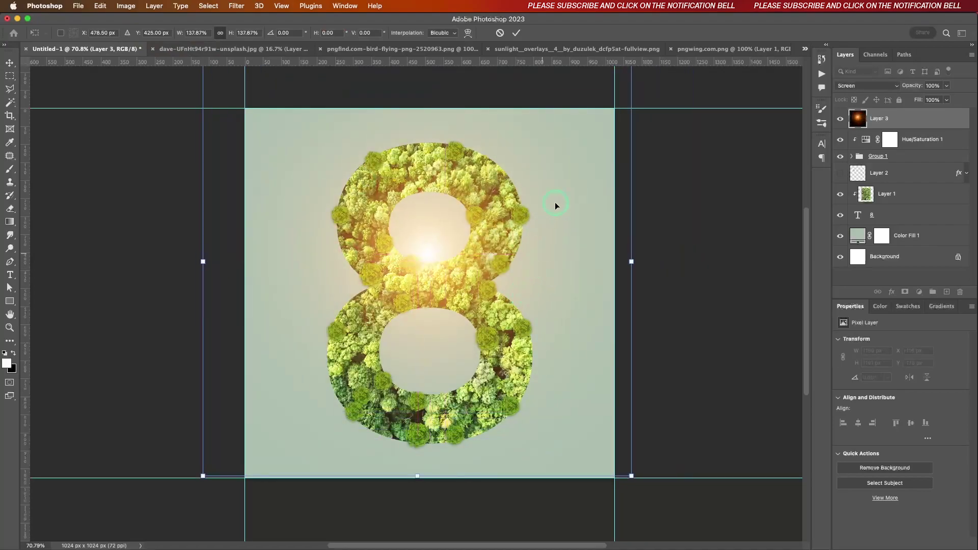
left_click(516, 33)
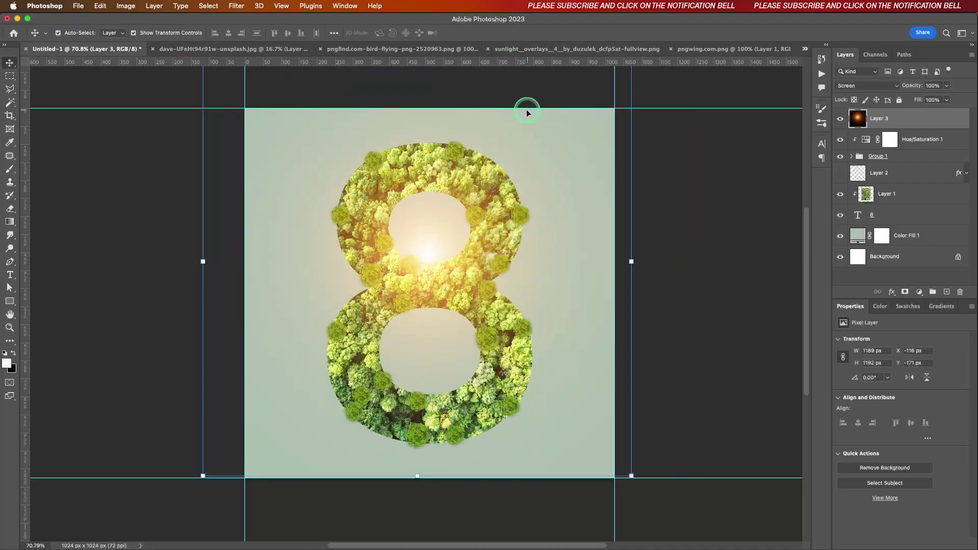
left_click(134, 33)
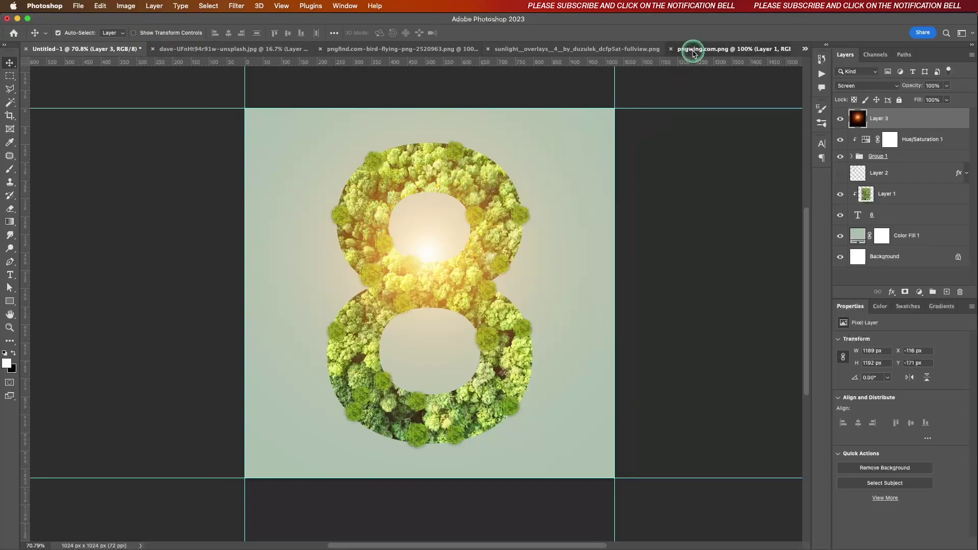
Bring the flying birds PNG into the Untitled-1 poster as a new layer.
left_click(693, 53)
left_click(529, 54)
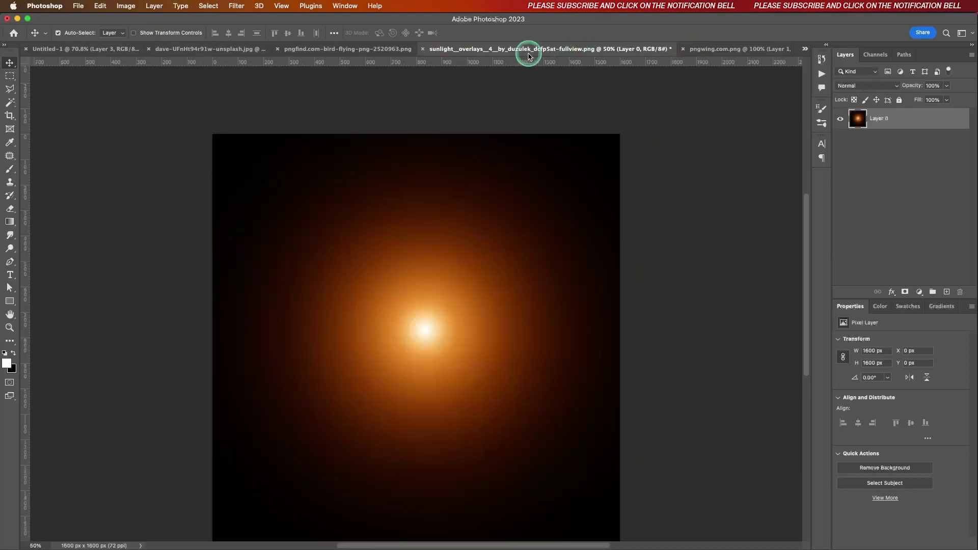
left_click(360, 50)
left_click_drag(387, 242, 95, 52)
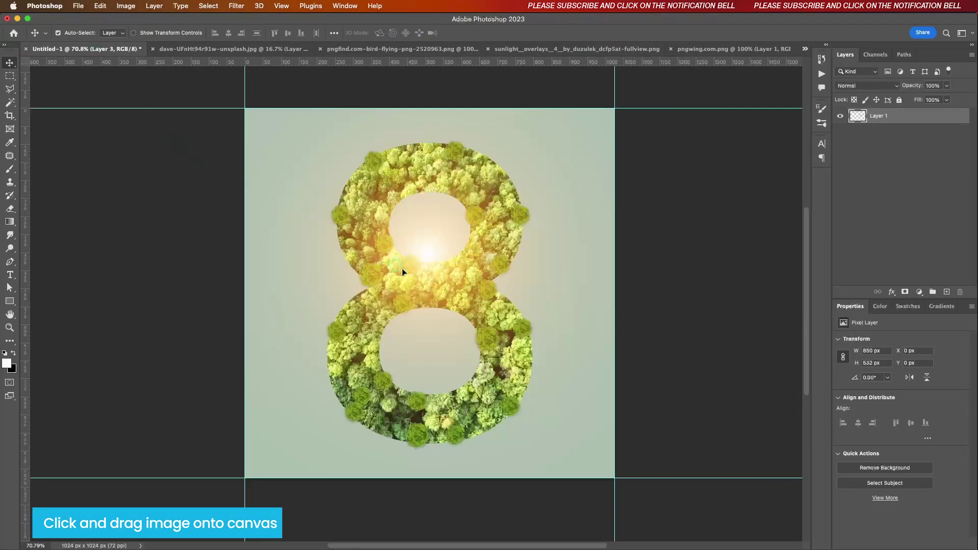
left_click_drag(402, 268, 411, 271)
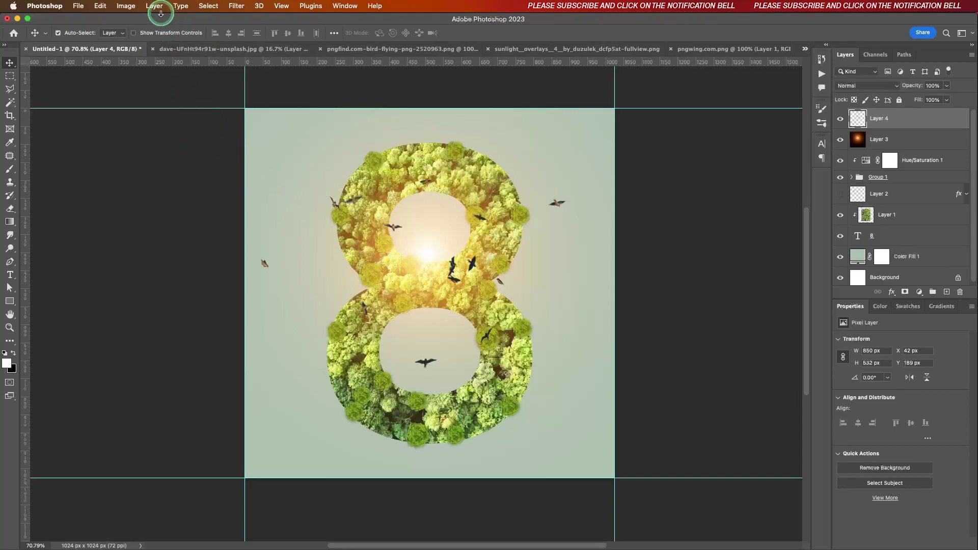
Scale the birds to about 77% and move them left and down over the 8.
left_click(133, 33)
left_click_drag(262, 275, 331, 273)
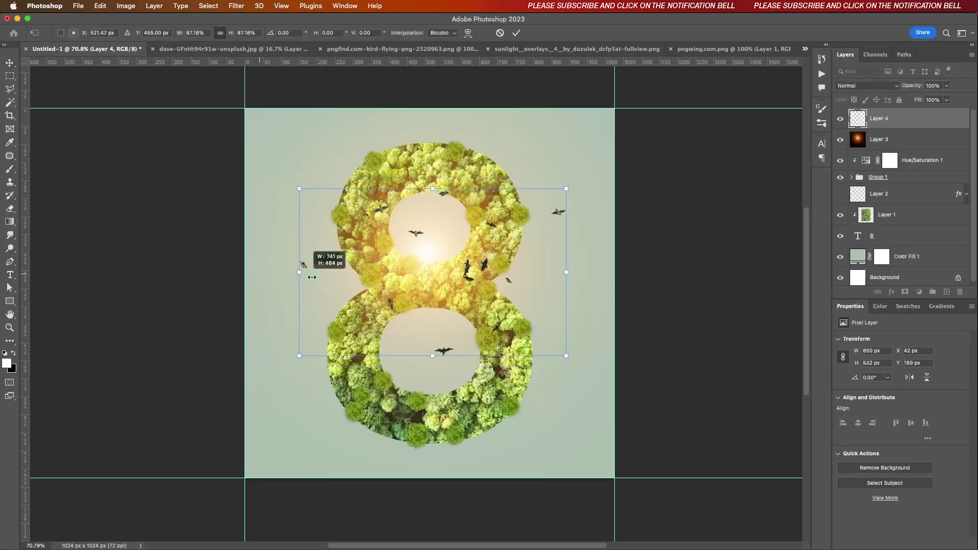
left_click_drag(468, 323, 439, 336)
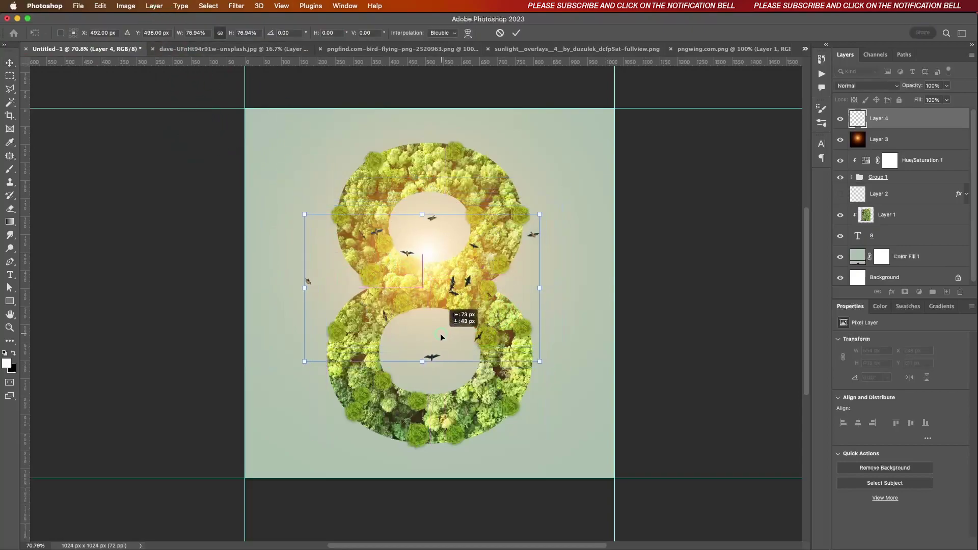
left_click(517, 31)
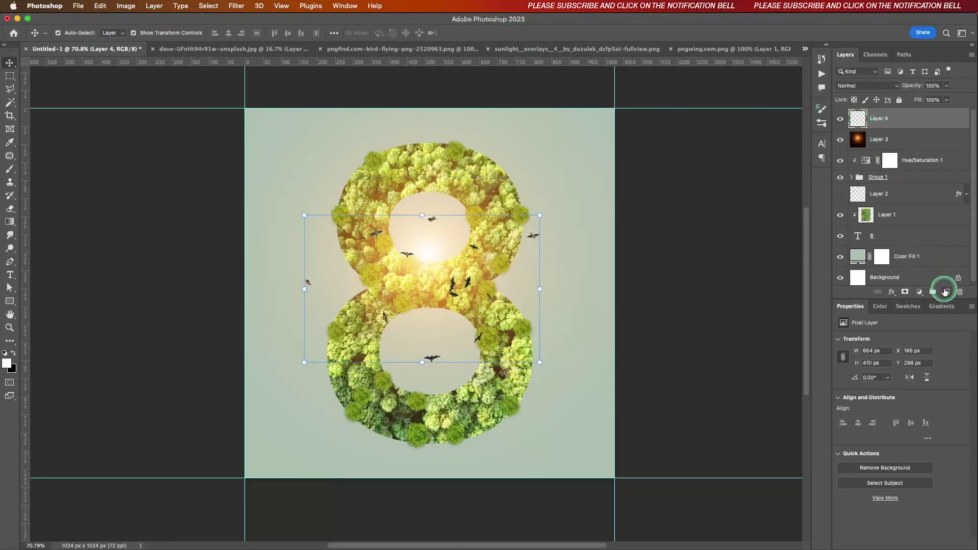
Add a new empty Layer 5 above the birds and switch to the Brush tool.
left_click(945, 293)
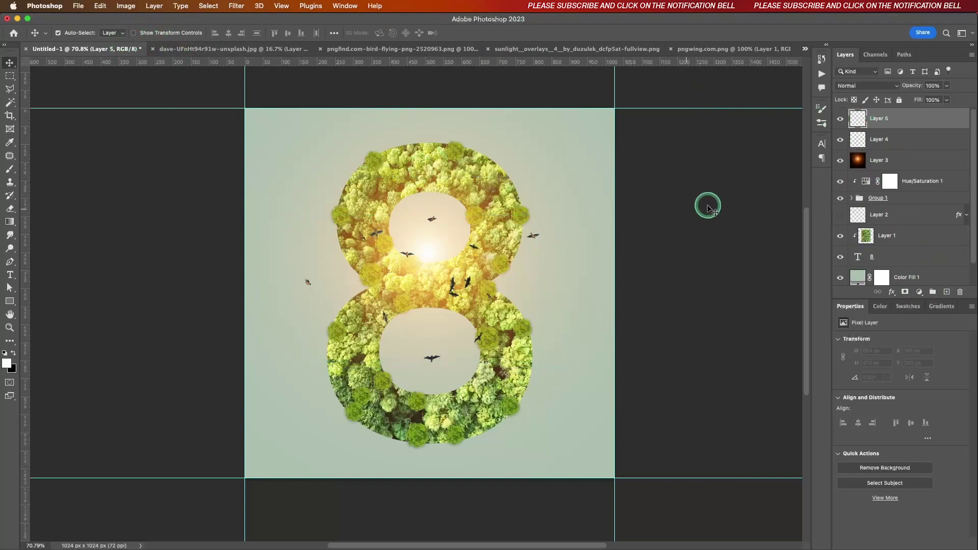
left_click(820, 125)
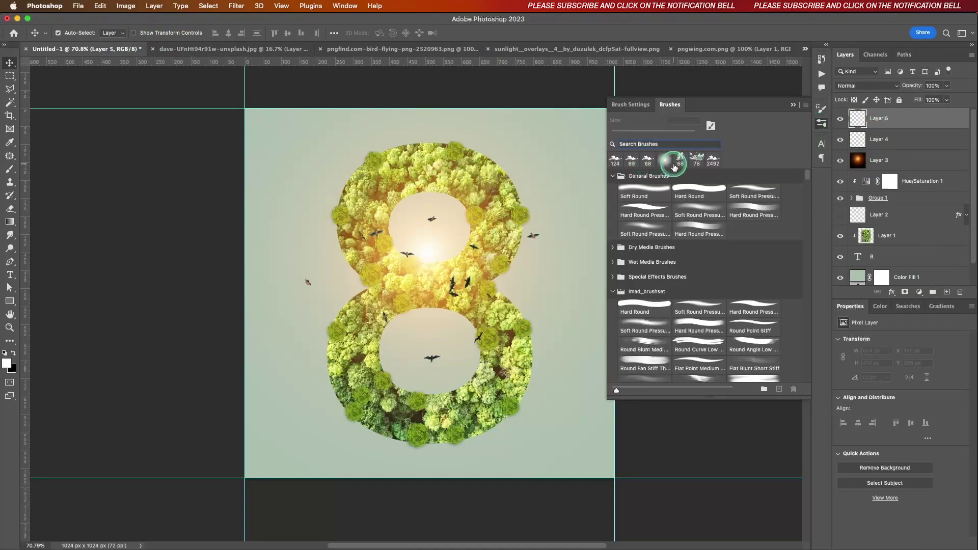
left_click(10, 171)
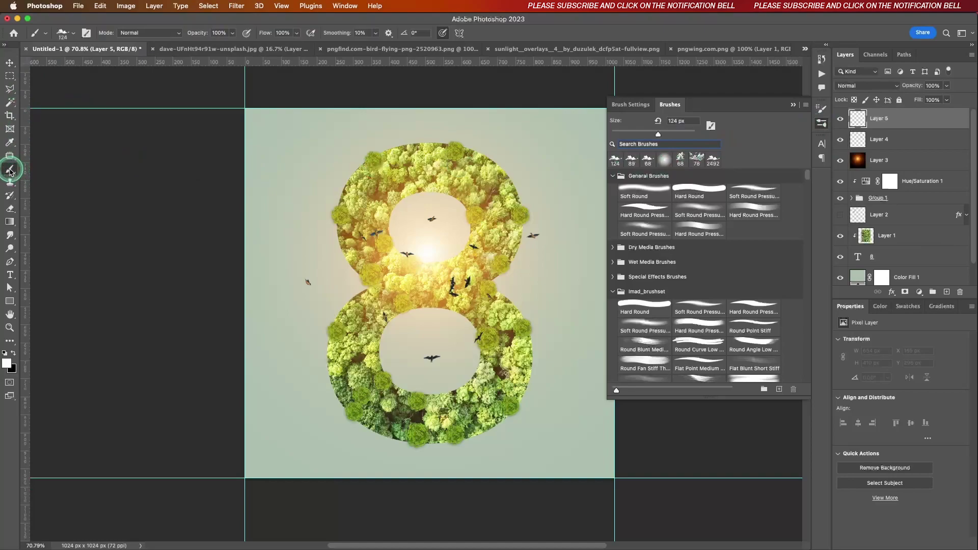
left_click(793, 107)
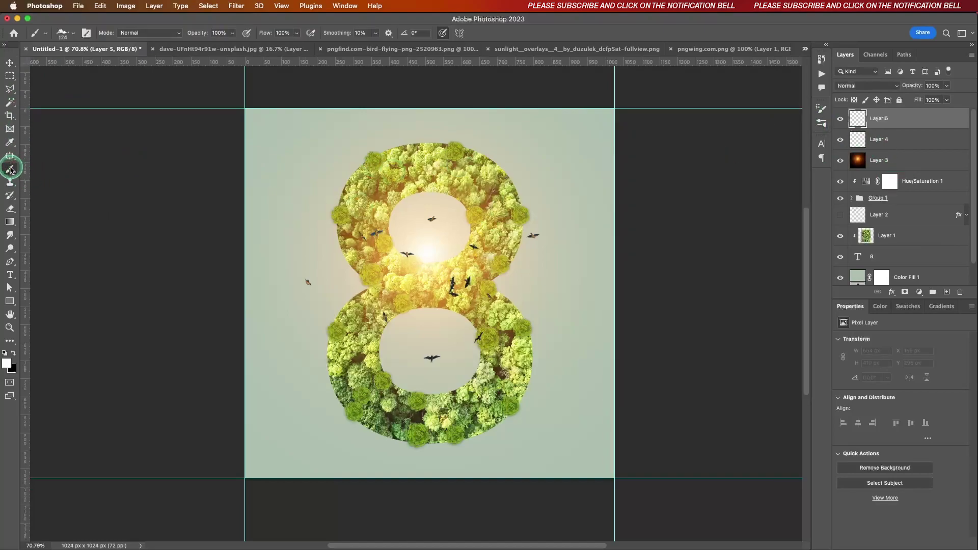
Choose the Cloud 5 brush from the Cloud Brushes 0981 set at about 196 px.
left_click(73, 34)
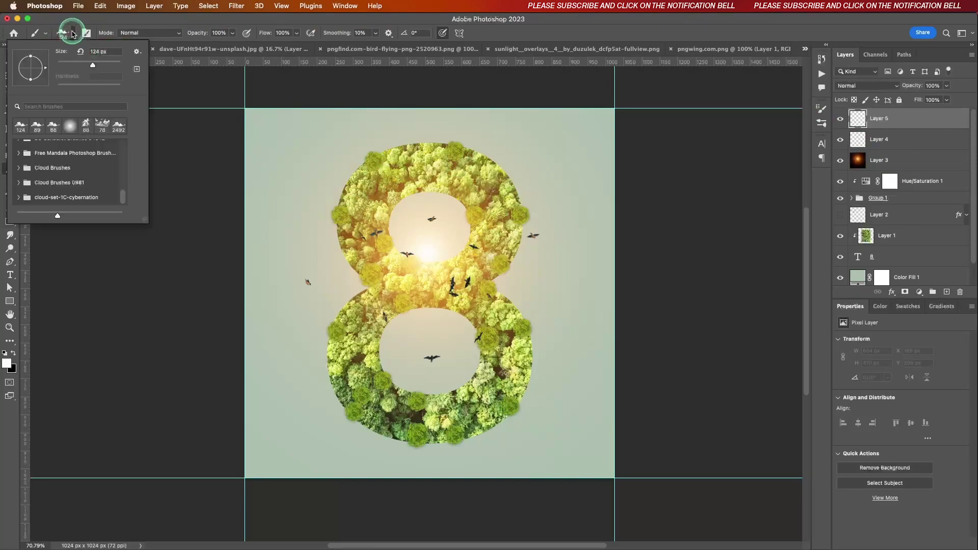
left_click(18, 168)
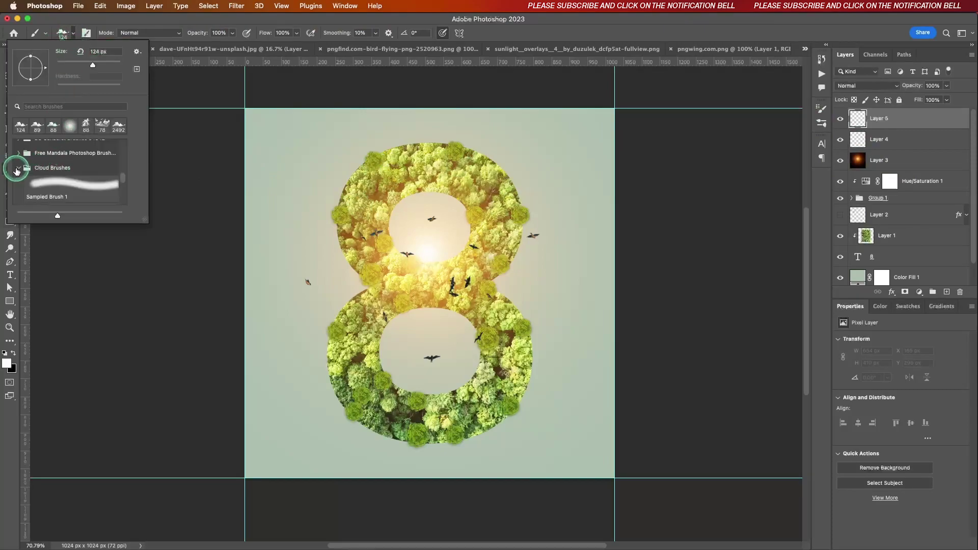
left_click(18, 169)
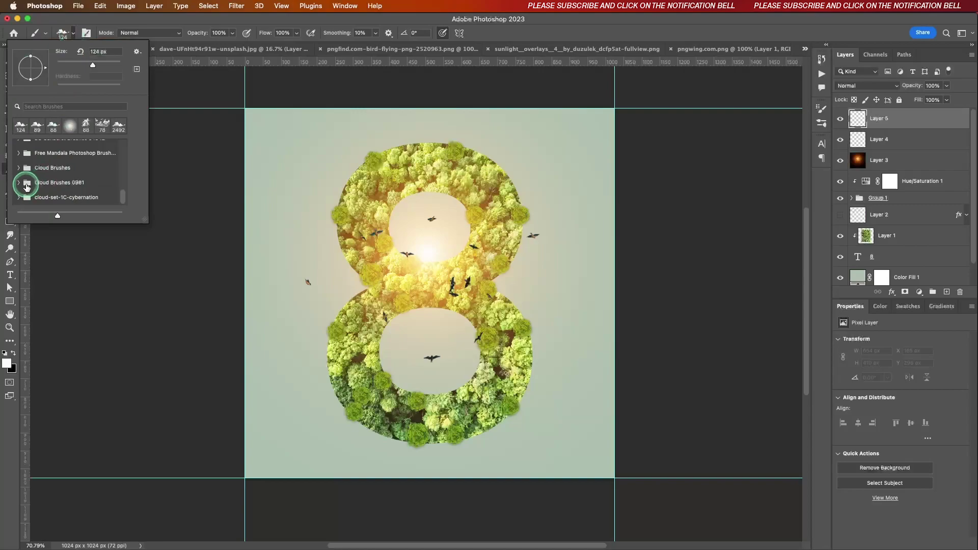
left_click(19, 183)
scroll(49, 188, "down", 2)
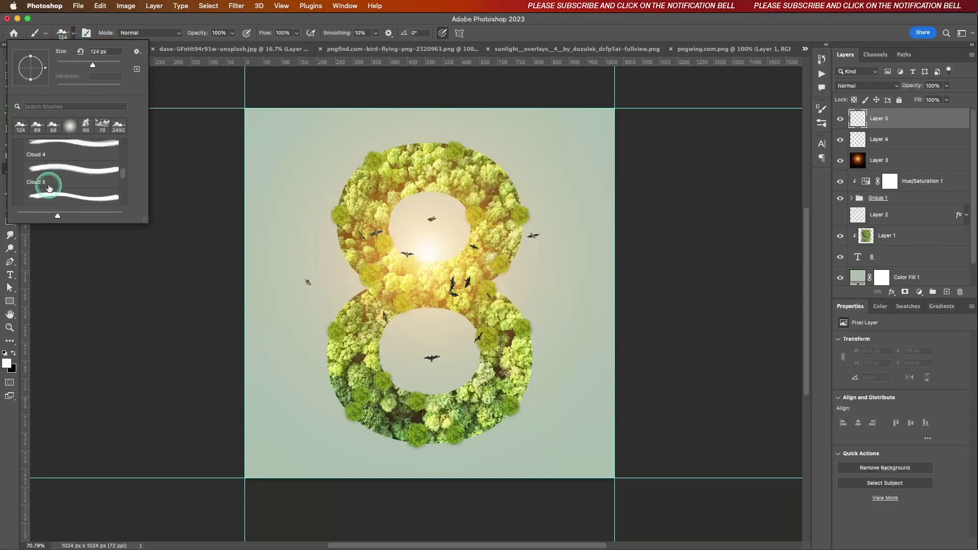
left_click(49, 174)
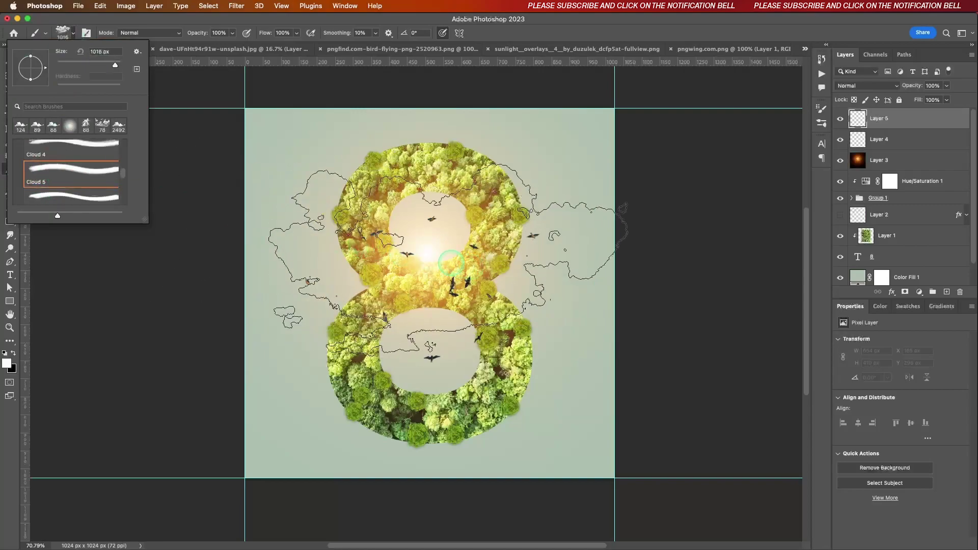
right_click(452, 263)
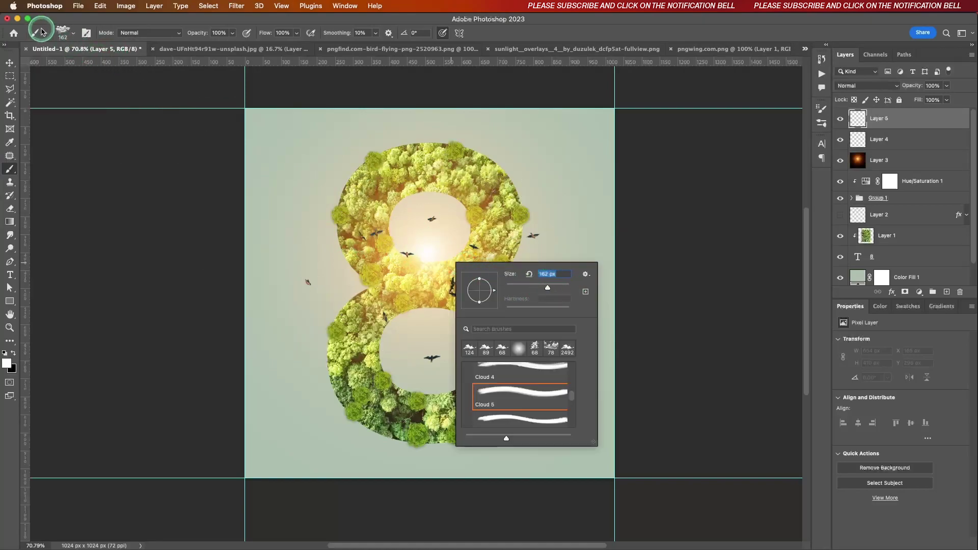
left_click(70, 34)
left_click(72, 35)
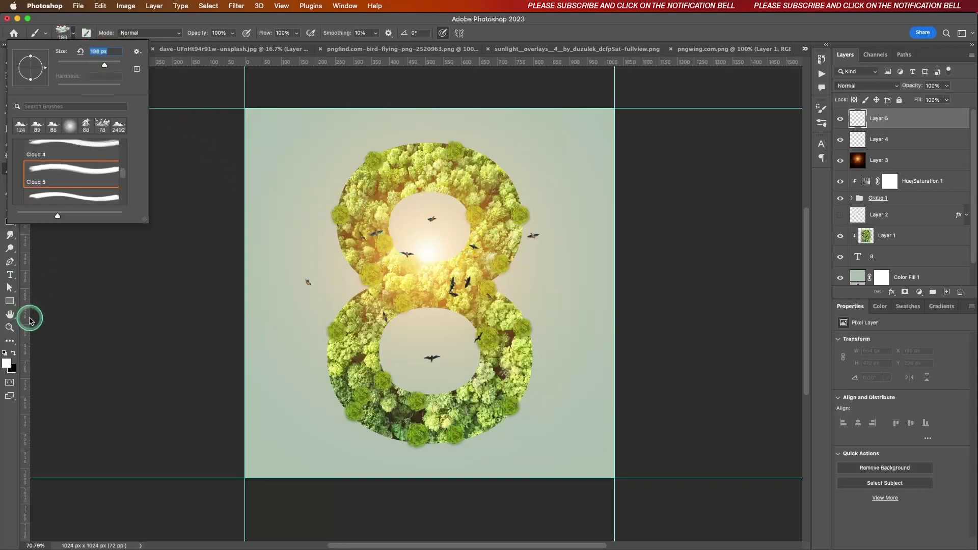
Set white as the foreground colour and stamp clouds right of the upper loop and on the lower loop's left edge.
left_click(7, 366)
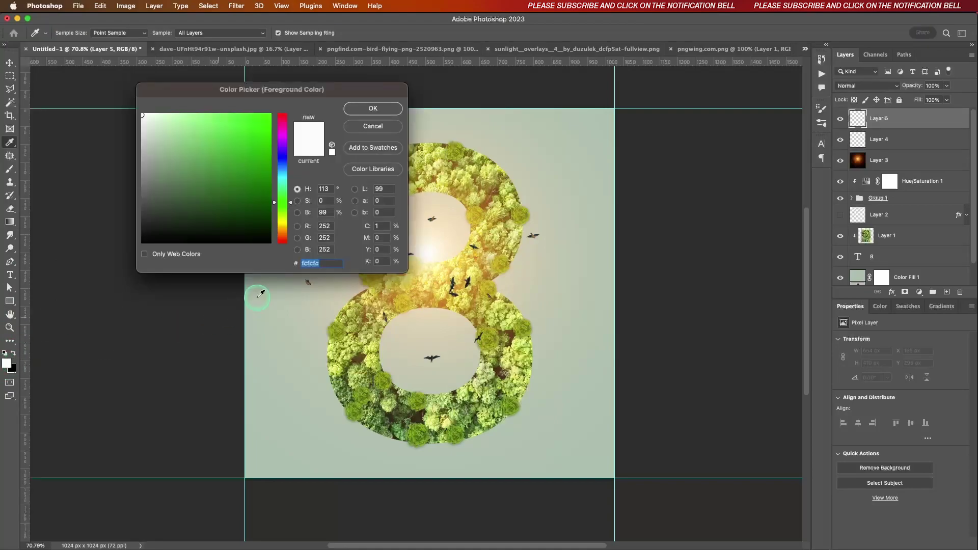
left_click(354, 110)
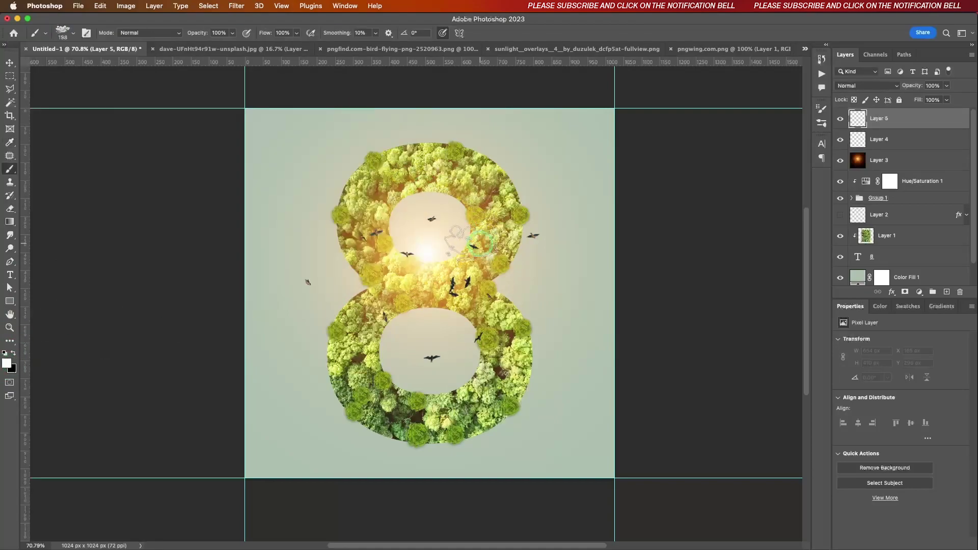
left_click(489, 241)
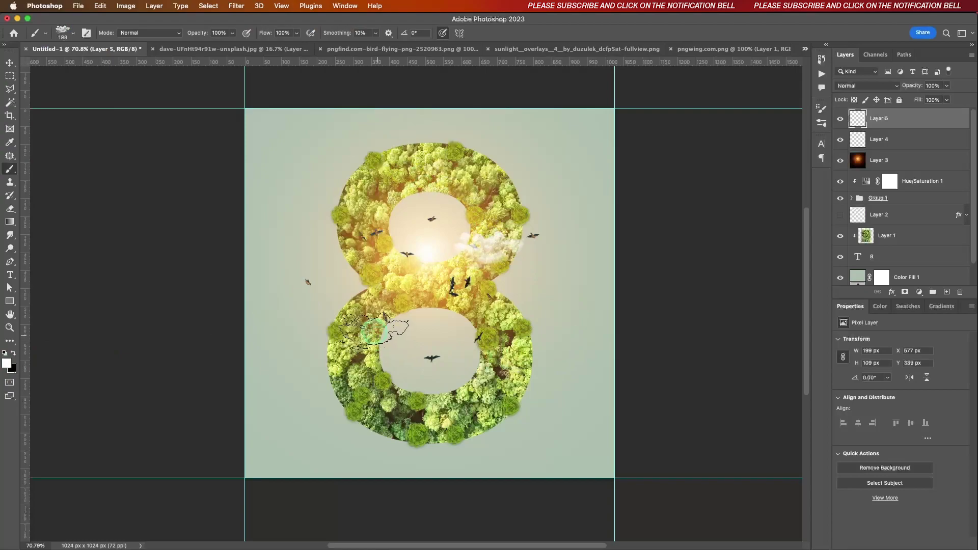
left_click(352, 316)
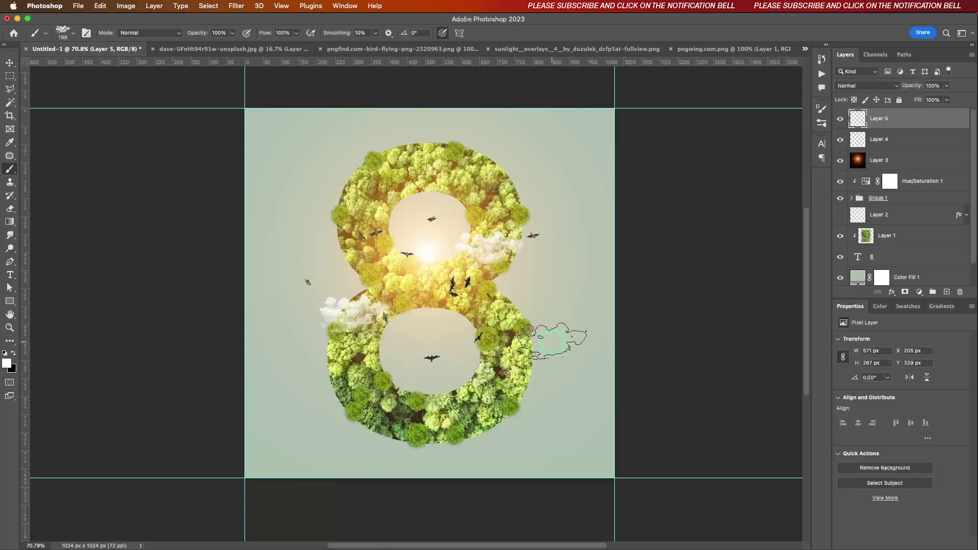
Stamp a smaller Cloud 6 cloud along the lower loop's bottom, then load the 2500 px Cloud 7 brush.
left_click(75, 36)
left_click(61, 195)
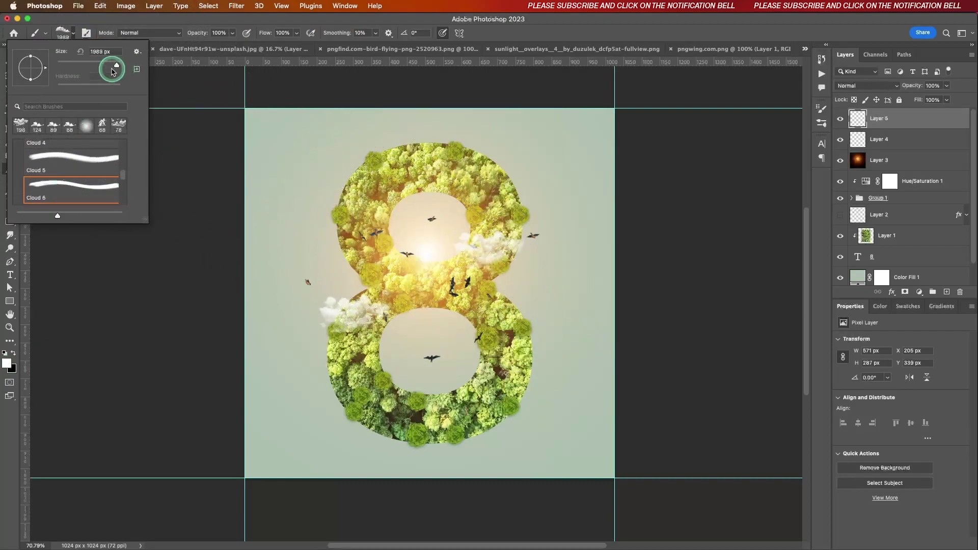
left_click_drag(117, 66, 85, 67)
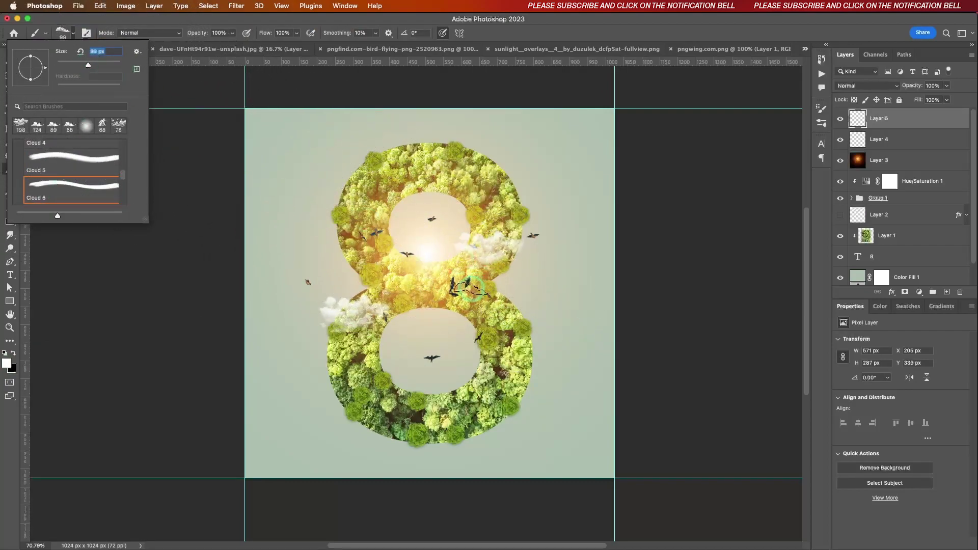
left_click(90, 66)
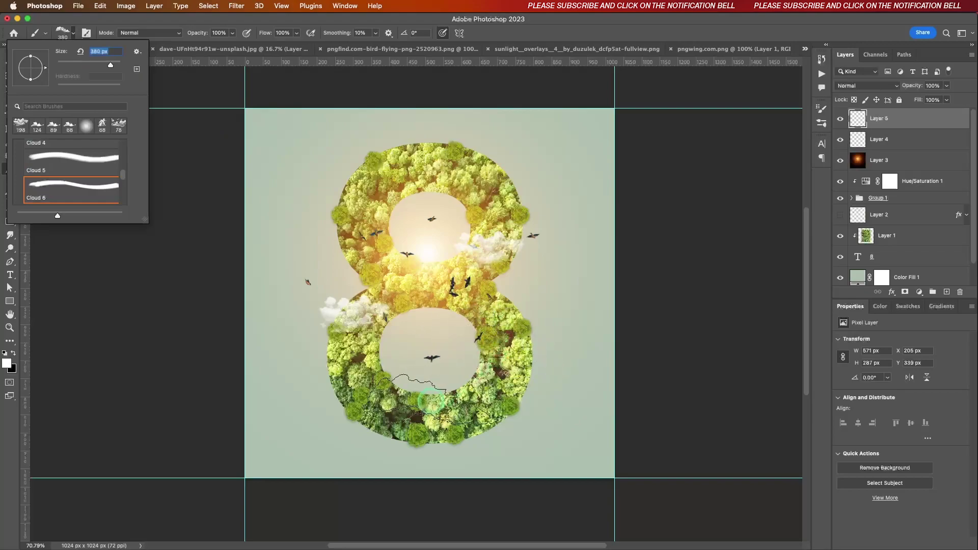
left_click(431, 397)
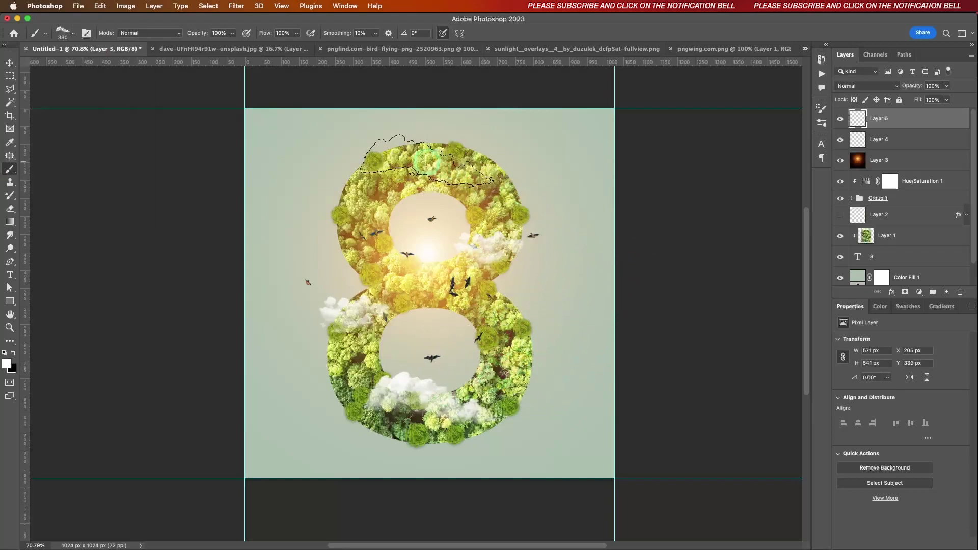
left_click(67, 32)
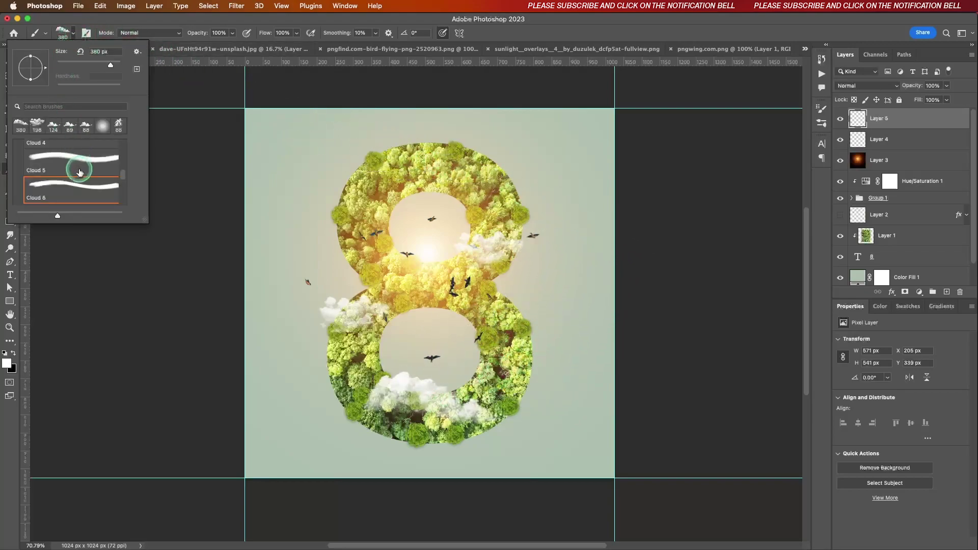
scroll(76, 168, "down", 2)
left_click(68, 190)
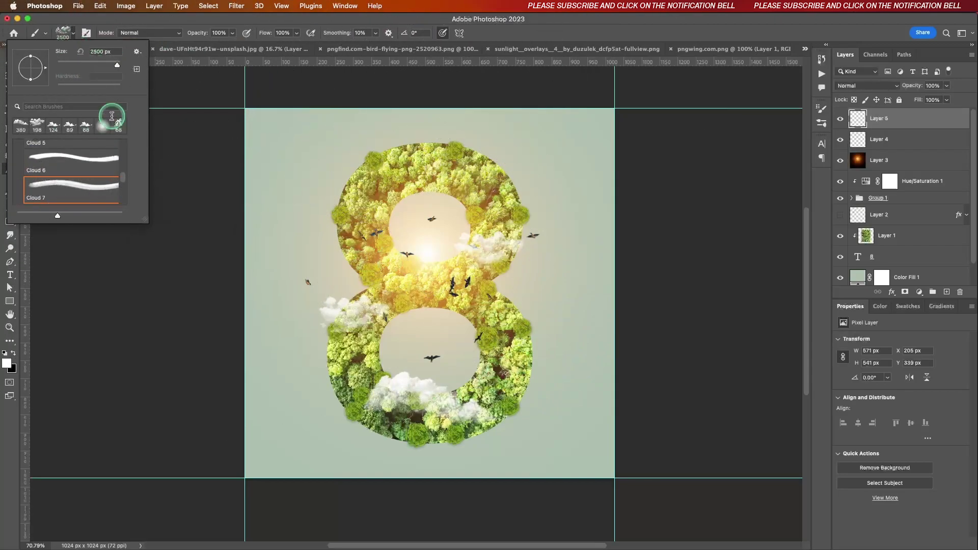
Stamp large white Cloud 7 puffs at 236 px across the 8's top and right of its middle.
left_click_drag(107, 65, 106, 64)
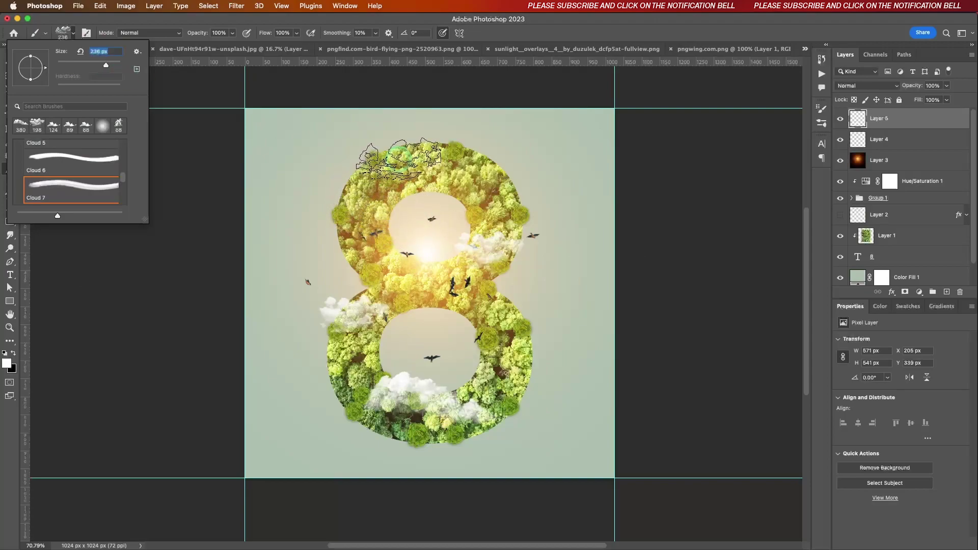
left_click(397, 148)
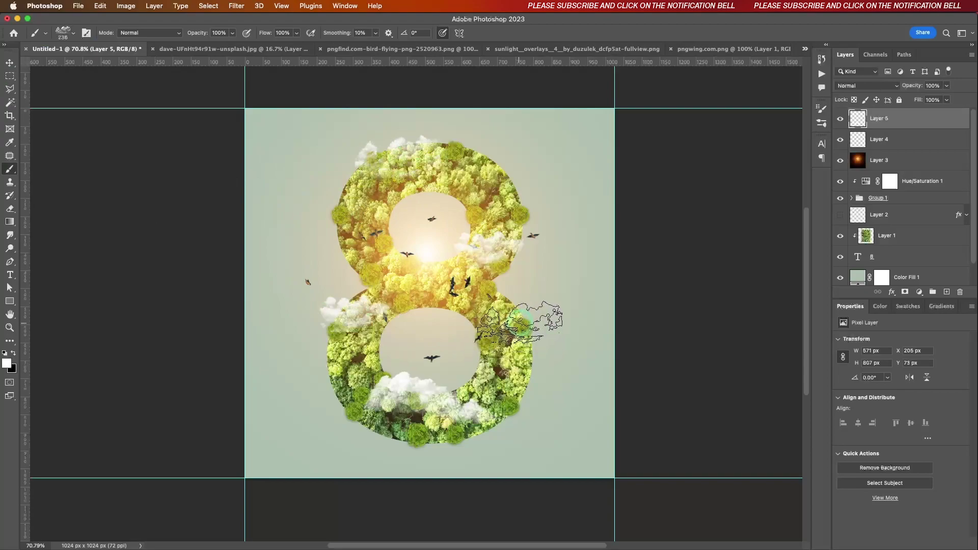
left_click(508, 294)
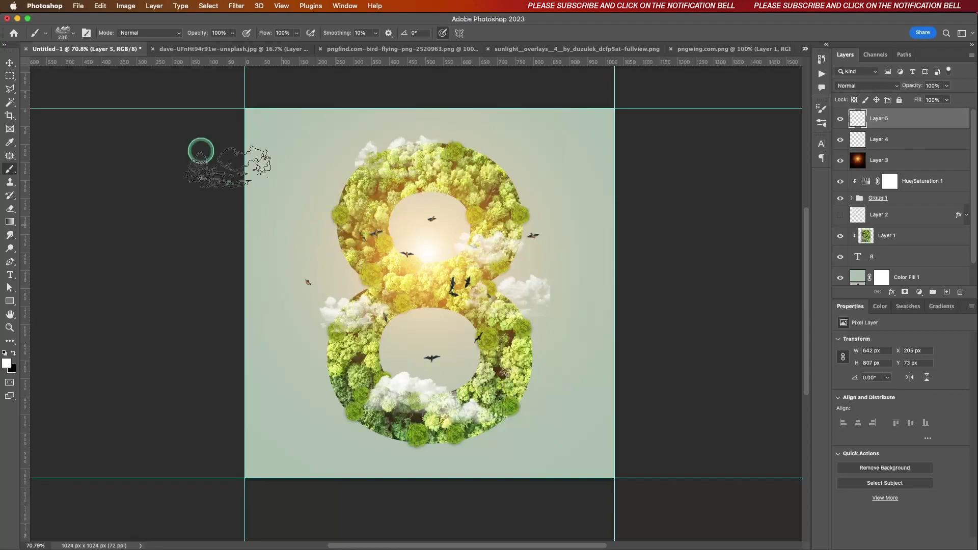
Shrink the cloud brush to 70 px and dab faint wisps around the 8, undoing the last dab.
left_click(75, 37)
left_click(79, 66)
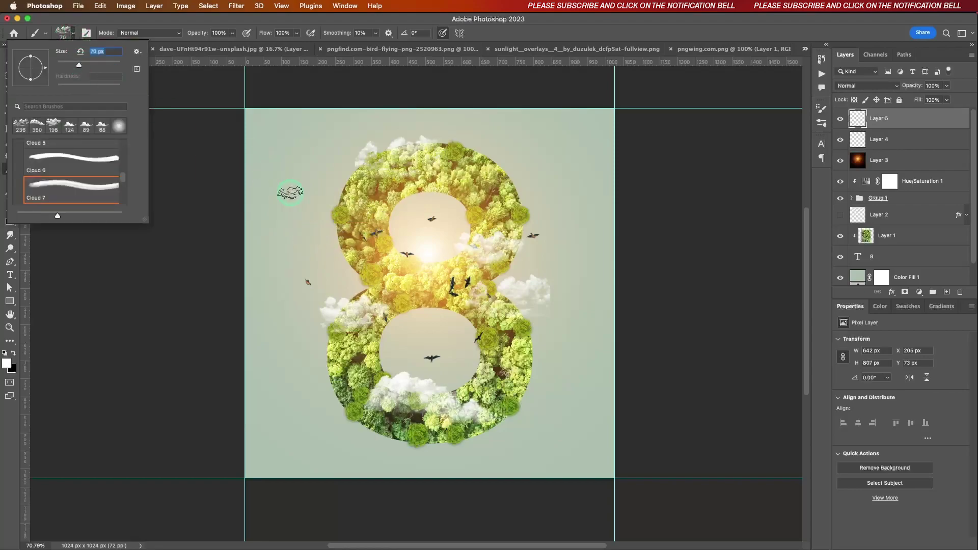
left_click(173, 231)
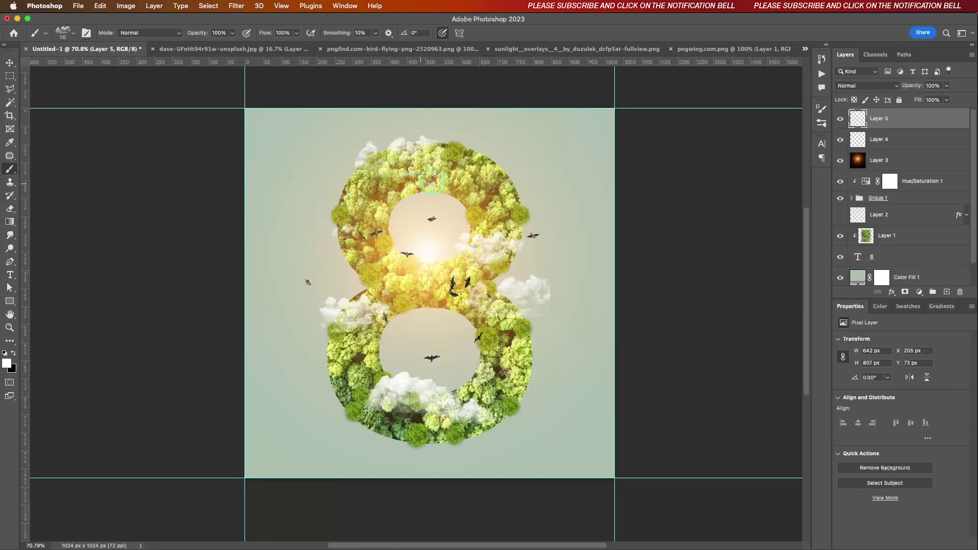
left_click(491, 174)
left_click(329, 372)
left_click(390, 438)
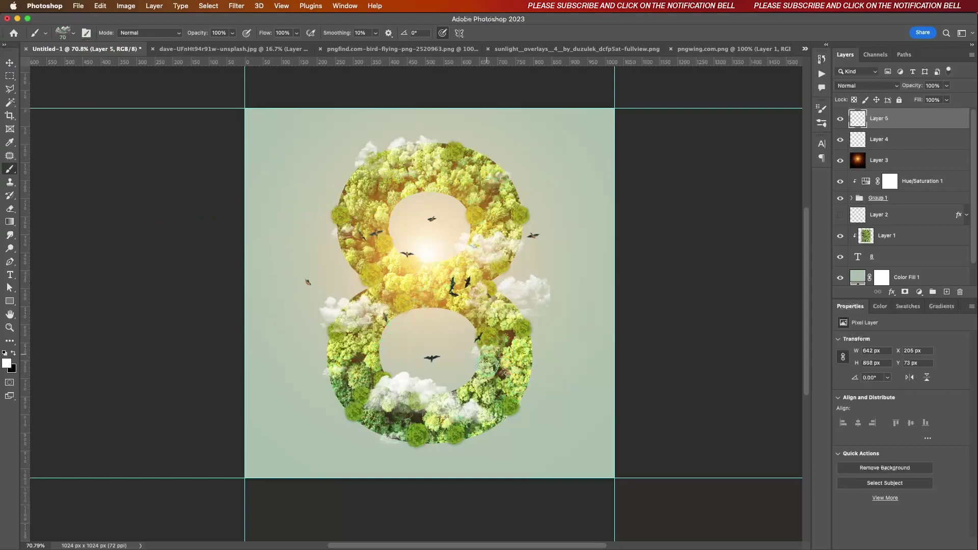
key("ctrl+z")
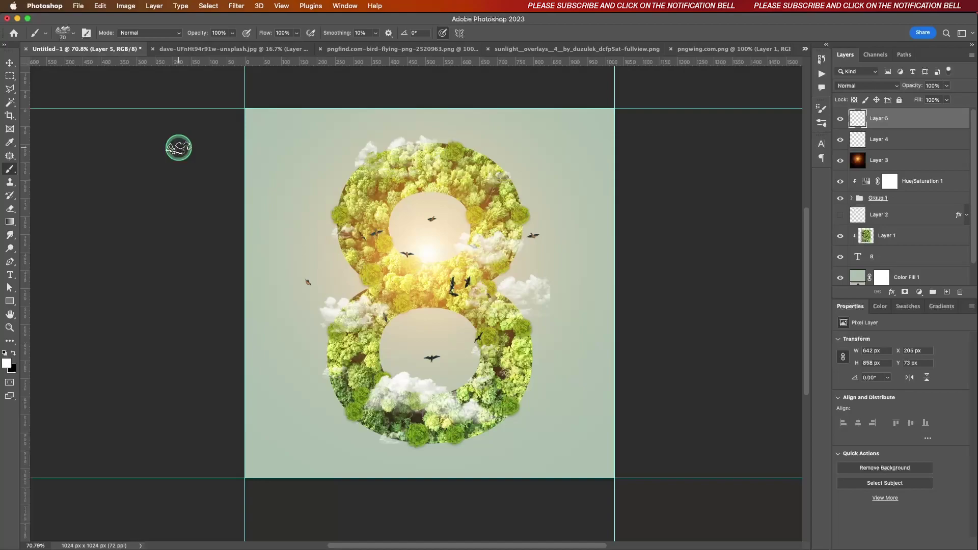